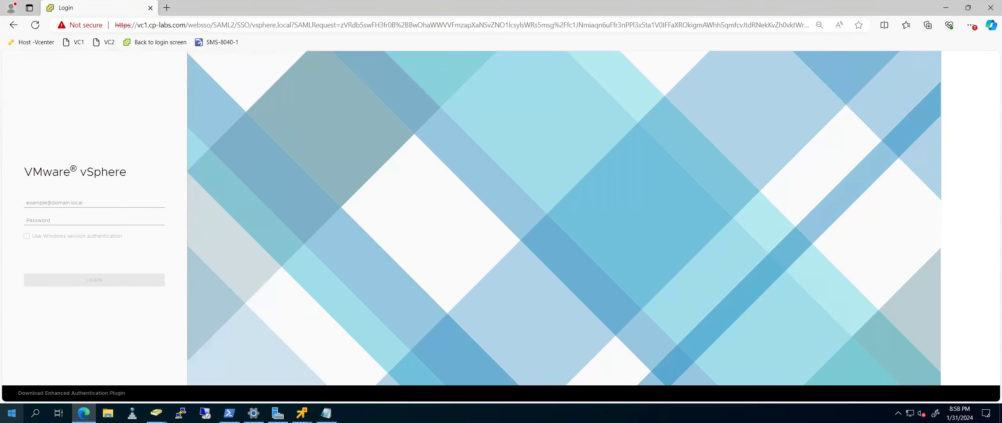
- Restore the Edge window showing the vCenter login page
mouse_move(156, 413)
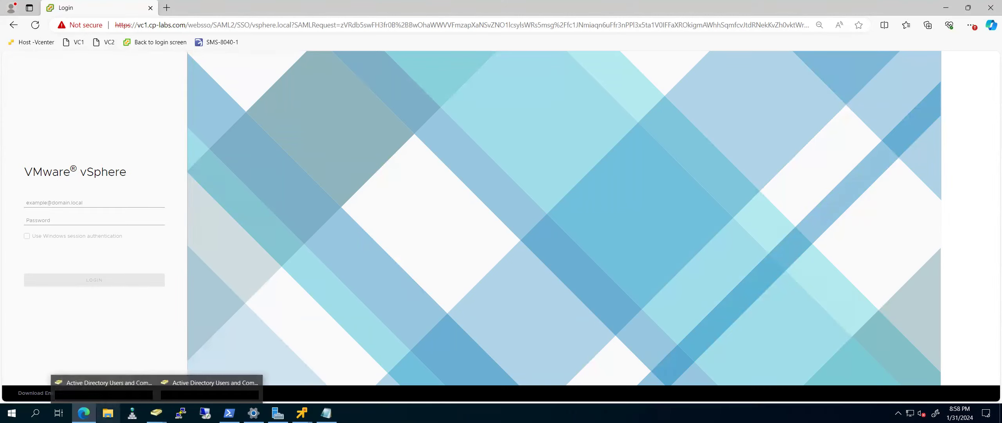
left_click(83, 413)
left_click(83, 413)
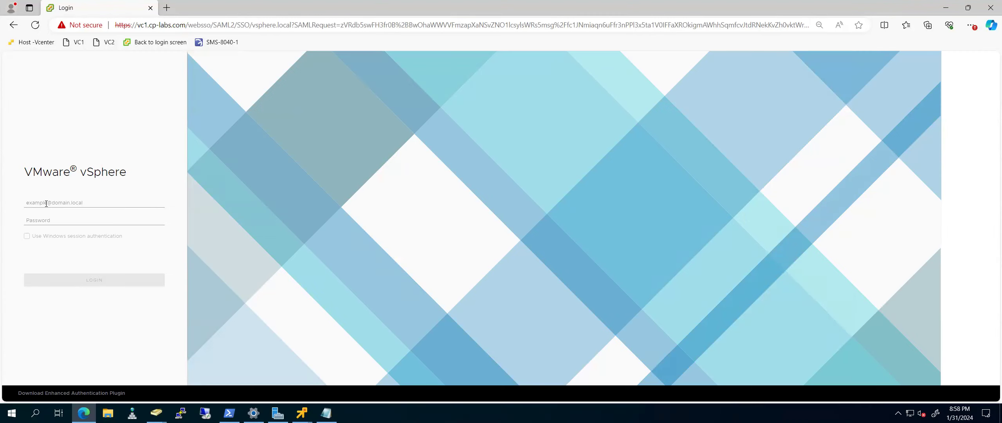
- Log in to vCenter with the saved administrator username and its password
left_click(46, 204)
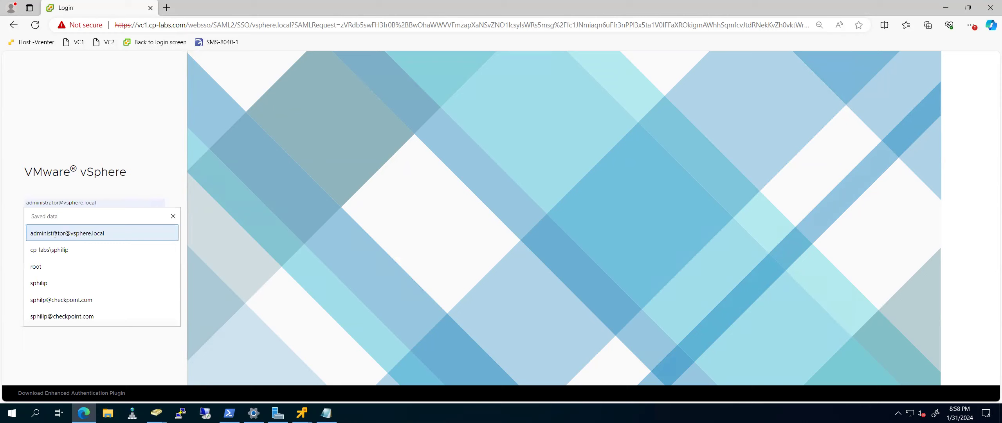
left_click(39, 219)
left_click(40, 219)
type("VM")
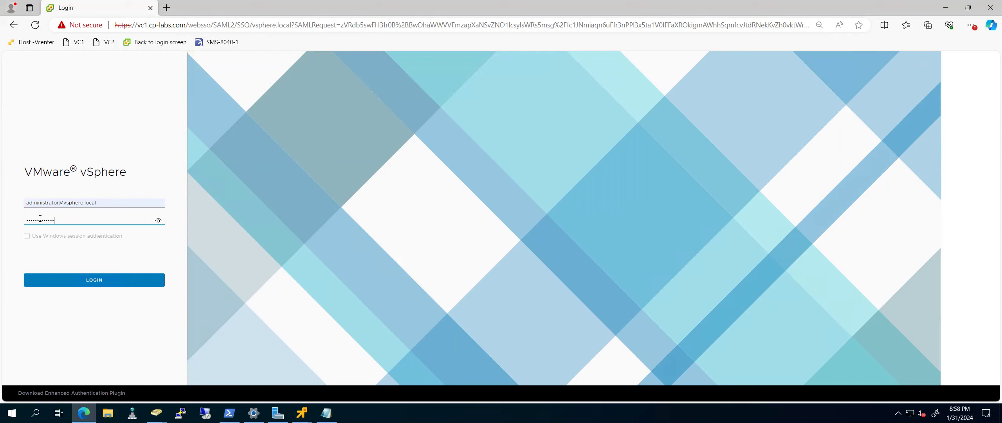
key("BackSpace")
key("BackSpace")
type("V")
key("Return")
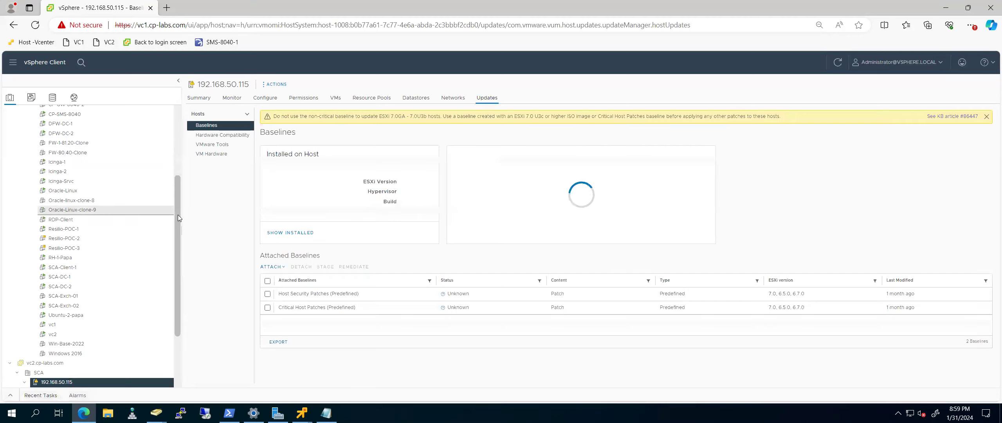
- Expand the DFW datacenter and select host 192.168.50.196 to show its Updates page
left_click_drag(178, 216, 178, 149)
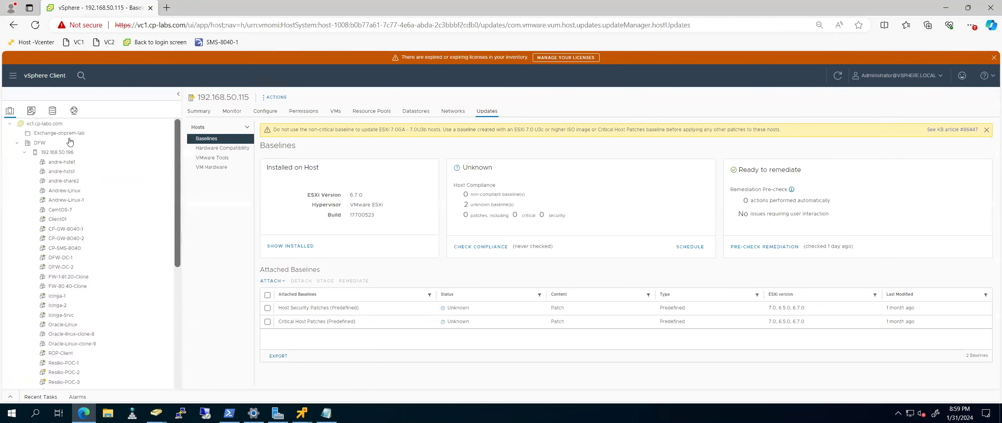
left_click(18, 144)
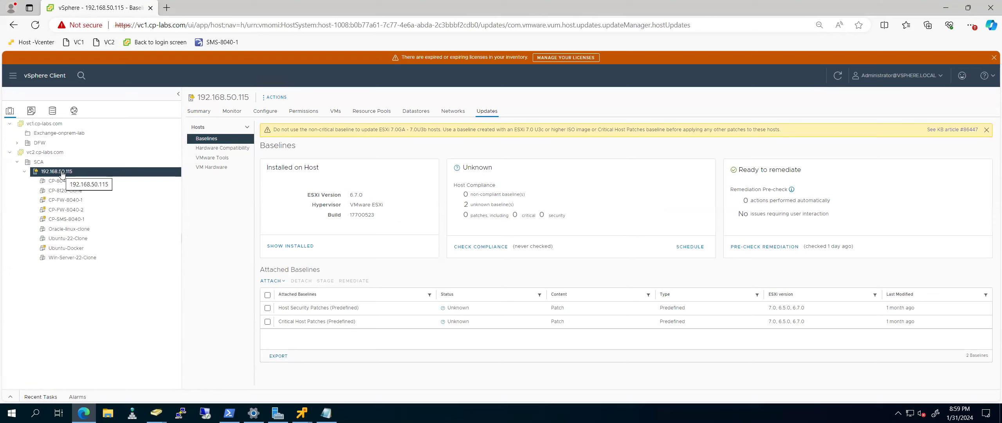
left_click(16, 143)
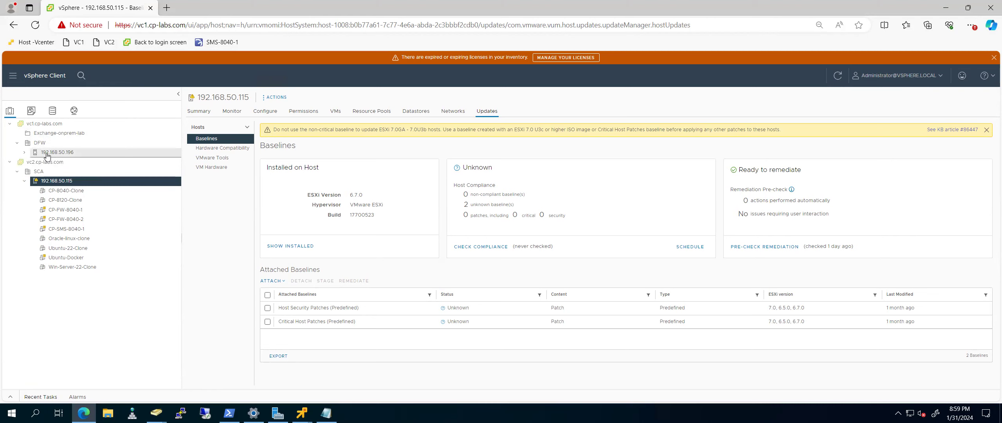
left_click(47, 154)
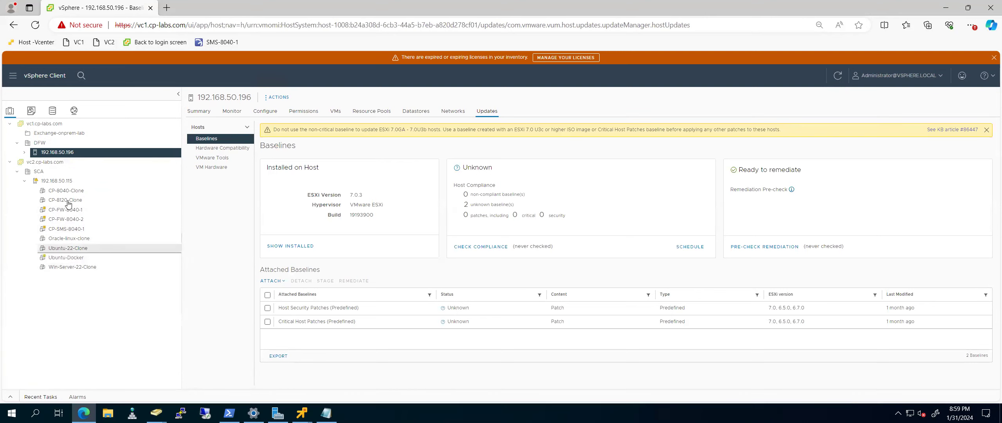
- Collapse host 192.168.50.115's VMs, browse 192.168.50.196's VM list, then collapse it
left_click(25, 181)
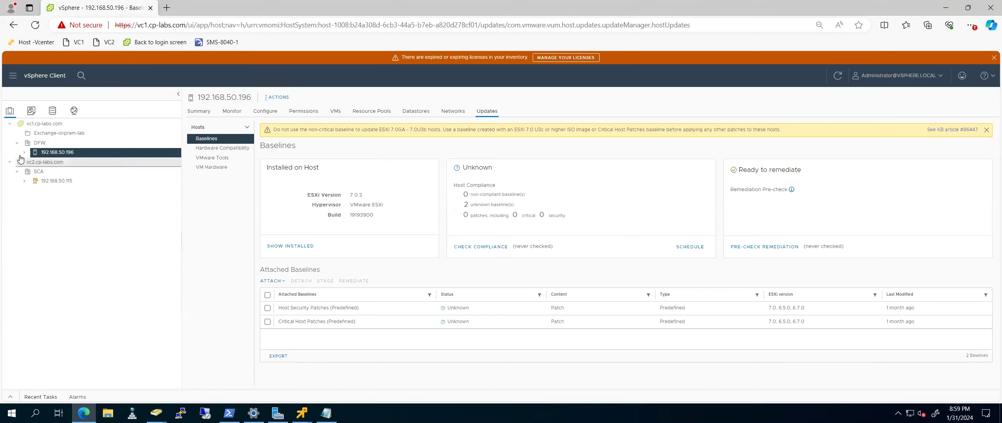
left_click(24, 152)
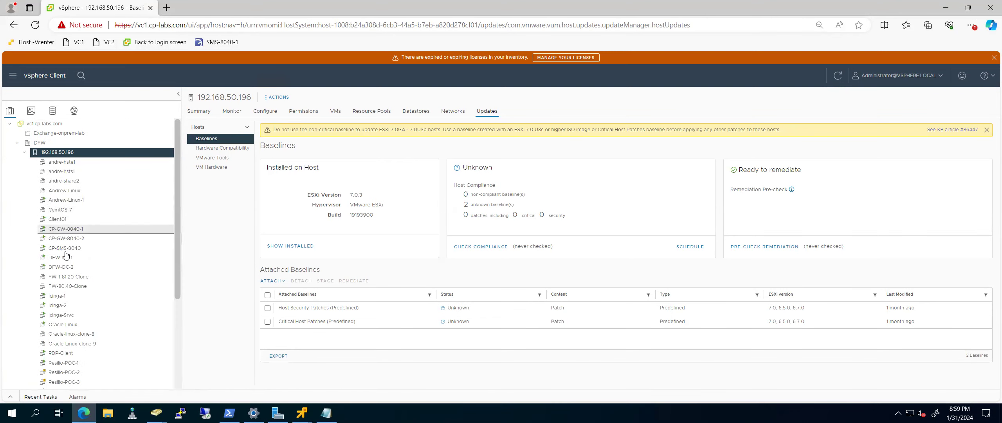
scroll(71, 263, "down", 2)
scroll(68, 251, "down", 1)
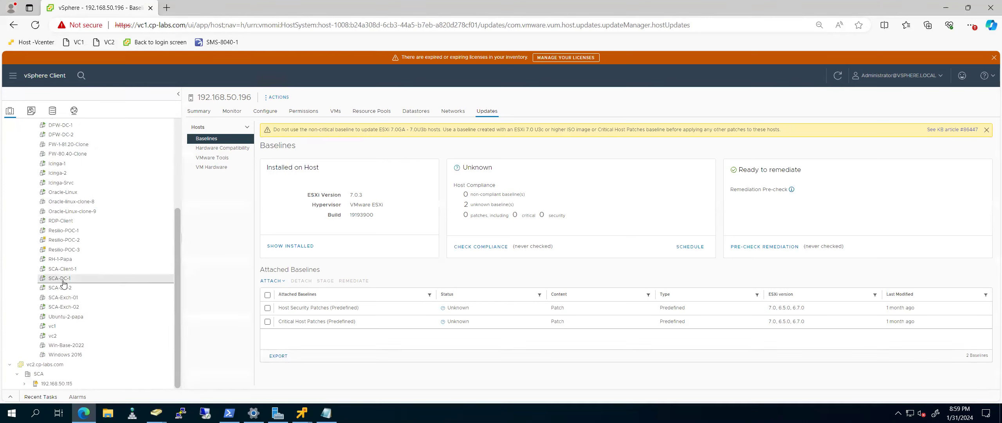
scroll(59, 219, "up", 2)
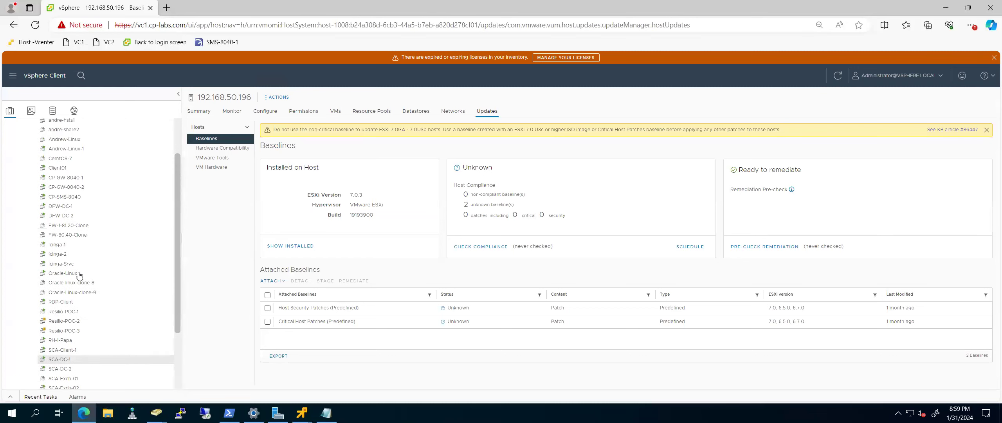
scroll(54, 172, "up", 1)
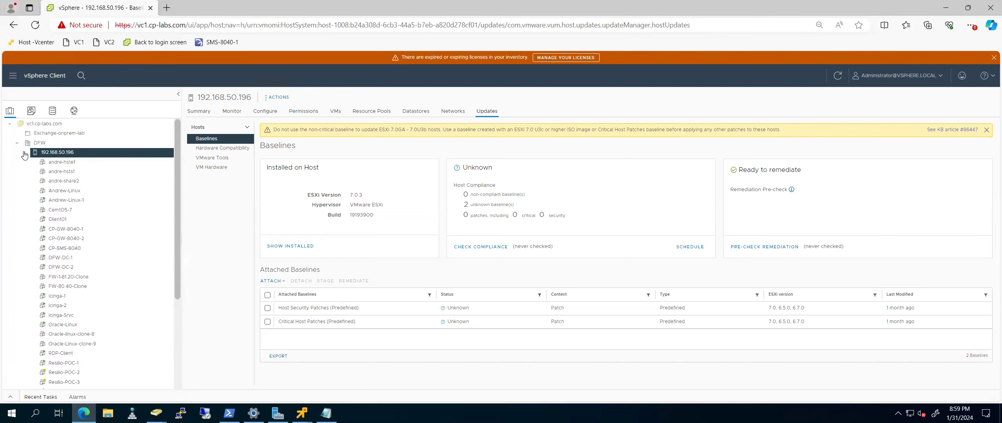
left_click(25, 153)
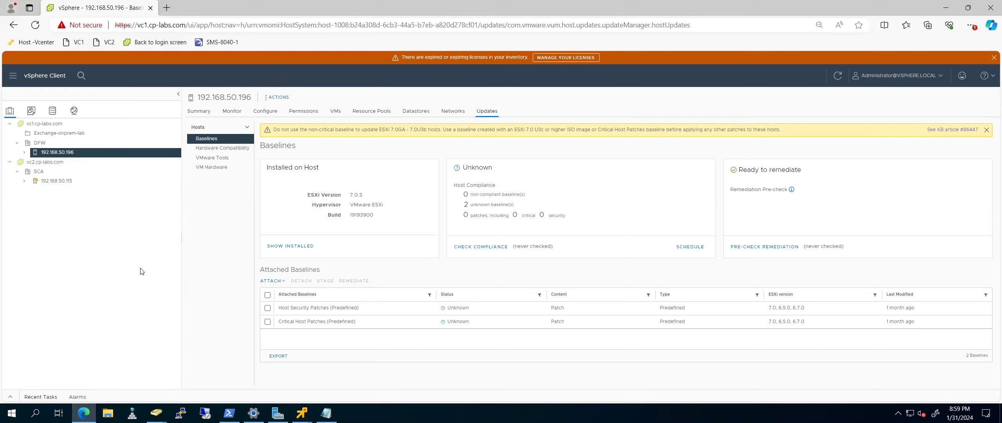
- Return to host 192.168.50.115's Updates page after checking the SCA and host action menus
left_click(37, 173)
right_click(46, 172)
left_click(45, 182)
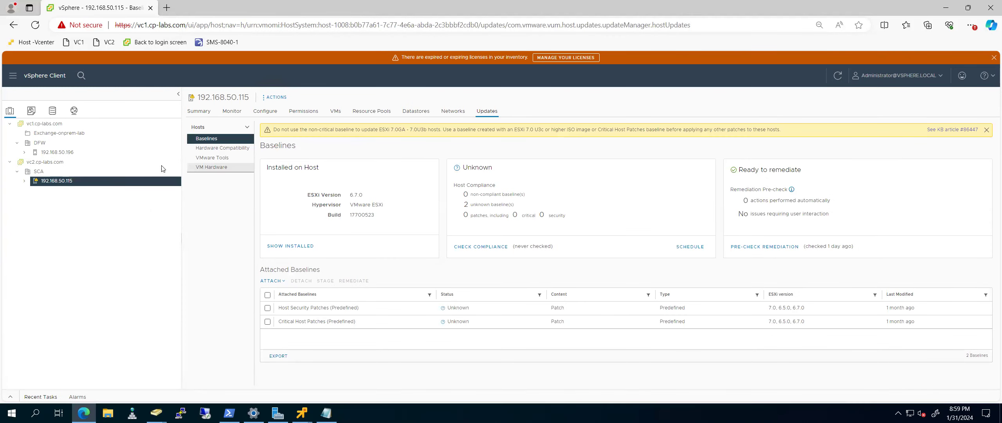
right_click(54, 182)
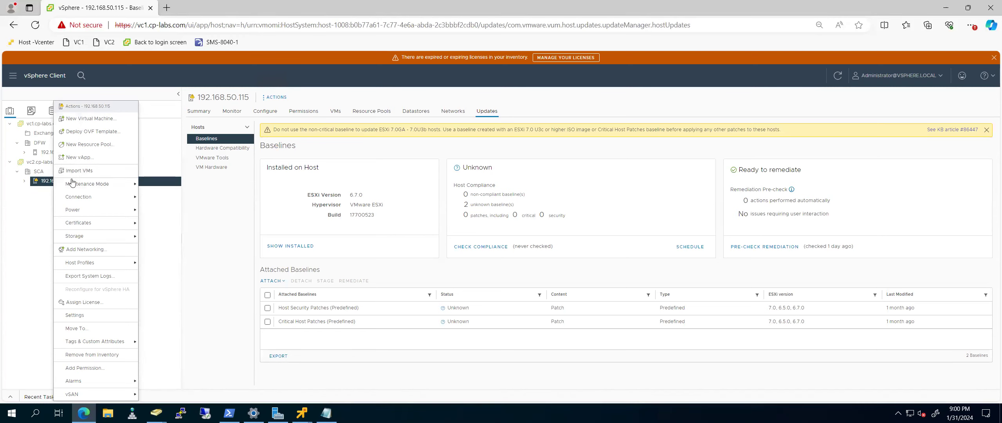
left_click(40, 193)
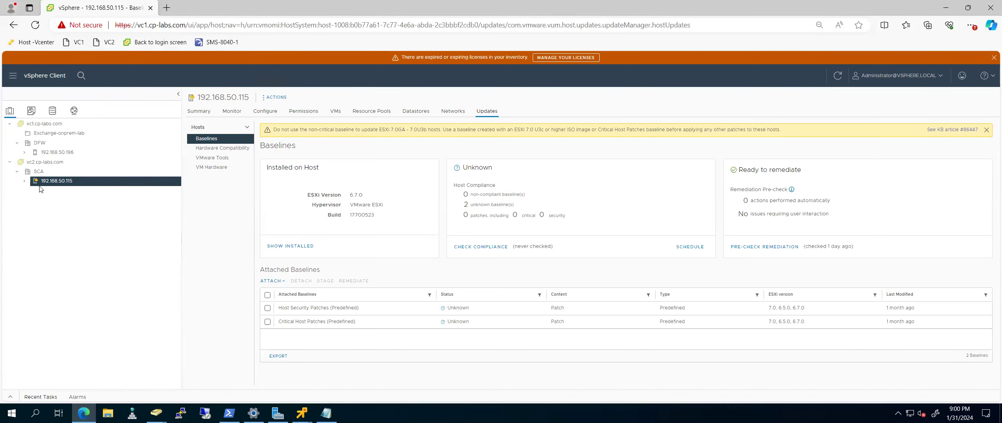
- Switch the inventory to the VMs and Templates view
left_click(32, 111)
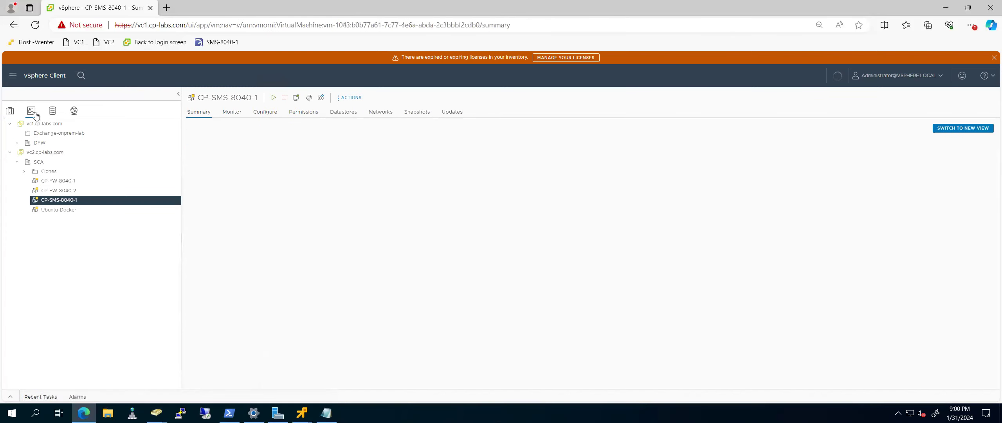
right_click(34, 114)
key("Escape")
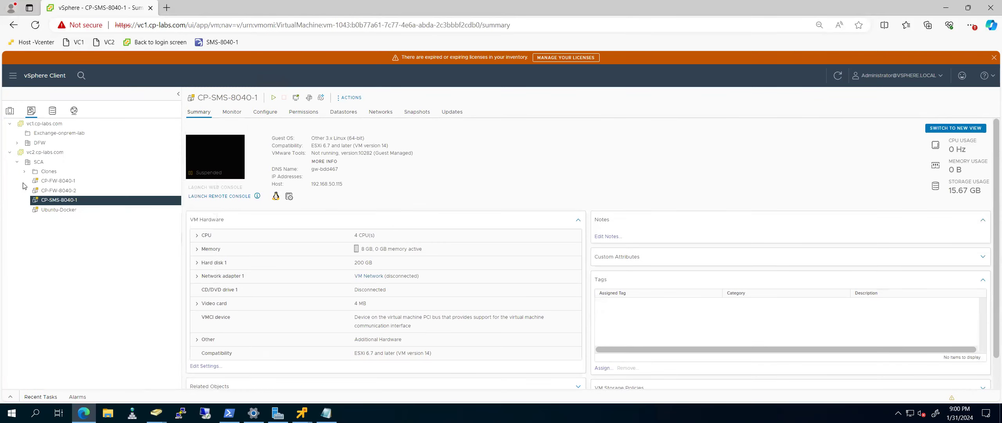
- Bring up the SCA datacenter's actions menu without creating a new folder
left_click(40, 164)
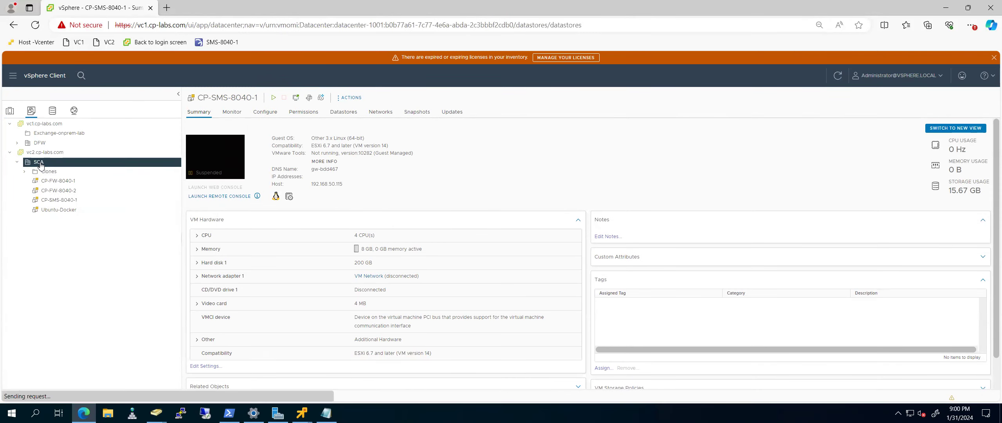
right_click(41, 164)
mouse_move(65, 207)
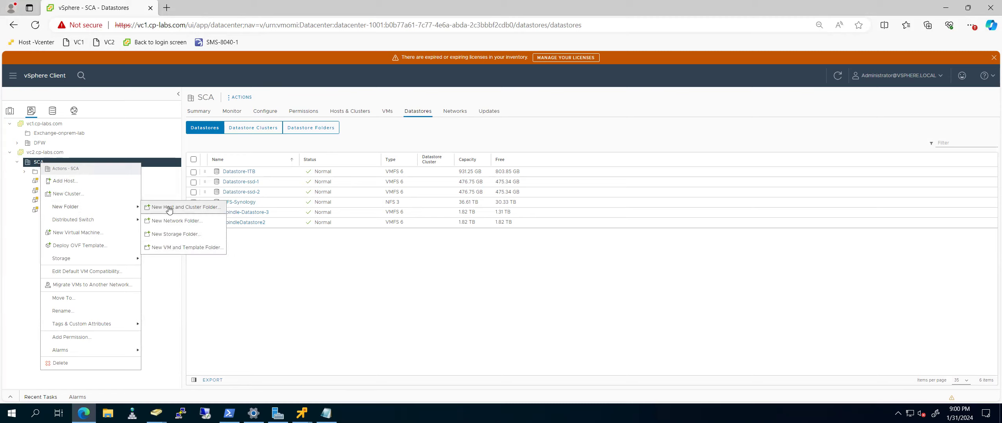
key("Escape")
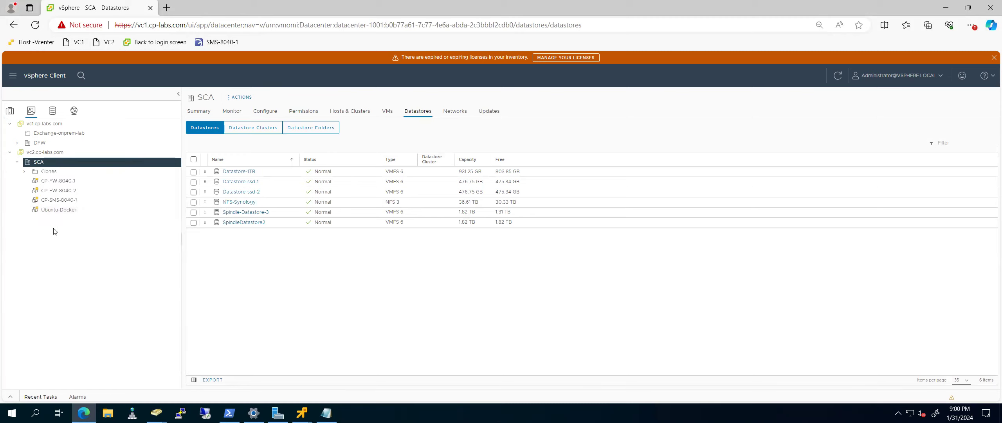
right_click(39, 163)
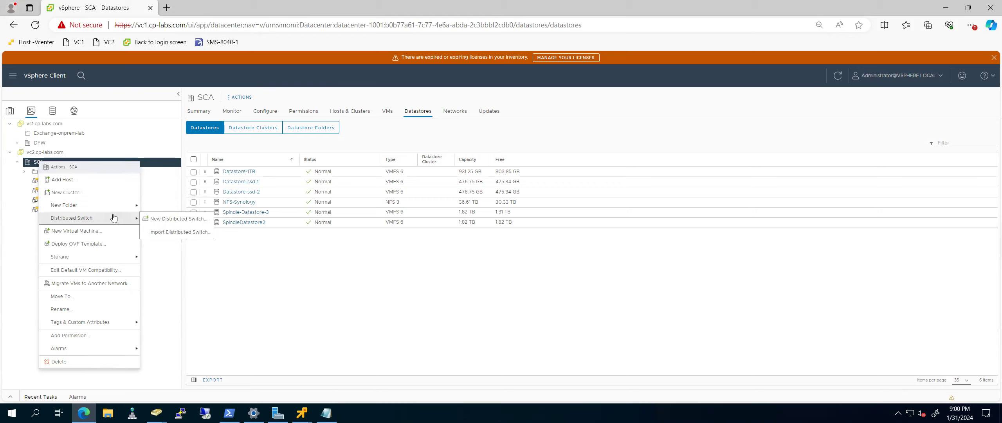
- Create a cluster named 'Citrix-Lab' under the SCA datacenter with default settings
left_click(71, 198)
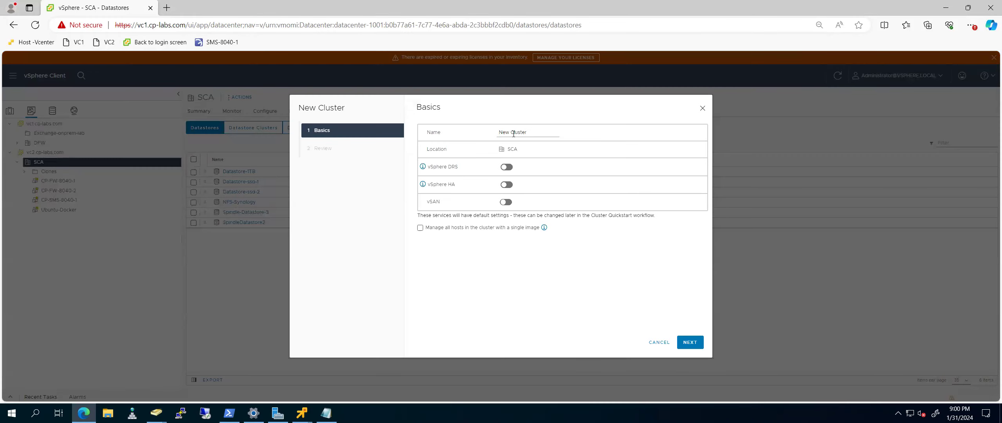
type("Citrix-Lab")
left_click(697, 345)
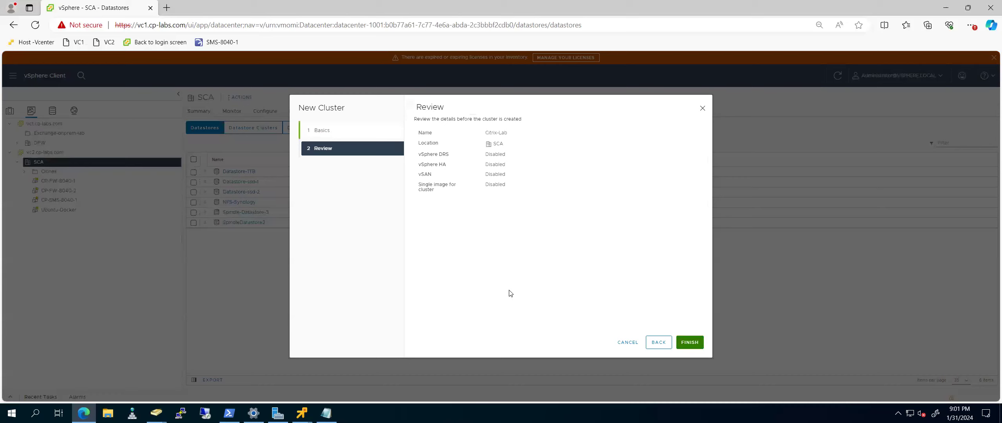
left_click(690, 342)
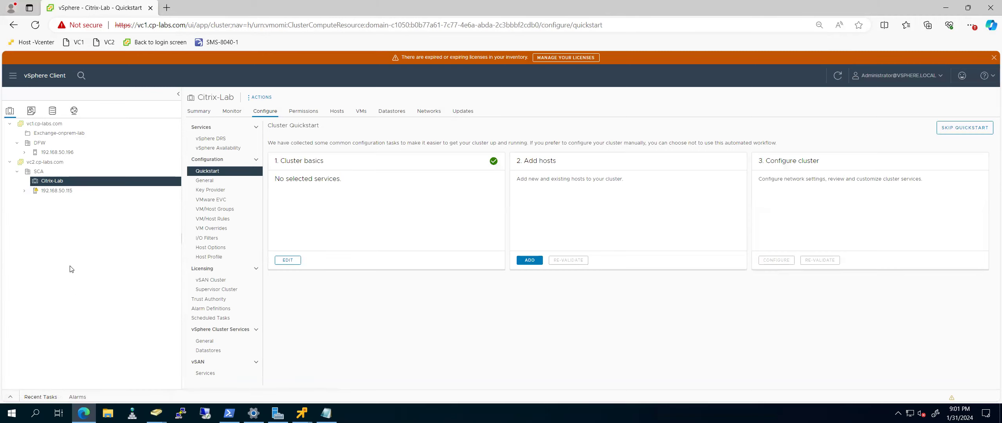
- Show the Citrix-Lab cluster's actions, then bring the old datastore notes in Notepad forward
right_click(59, 184)
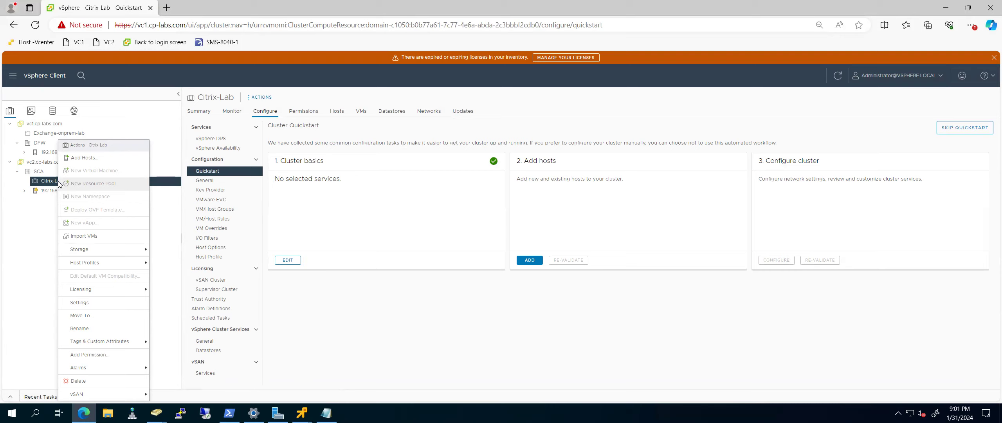
left_click(326, 413)
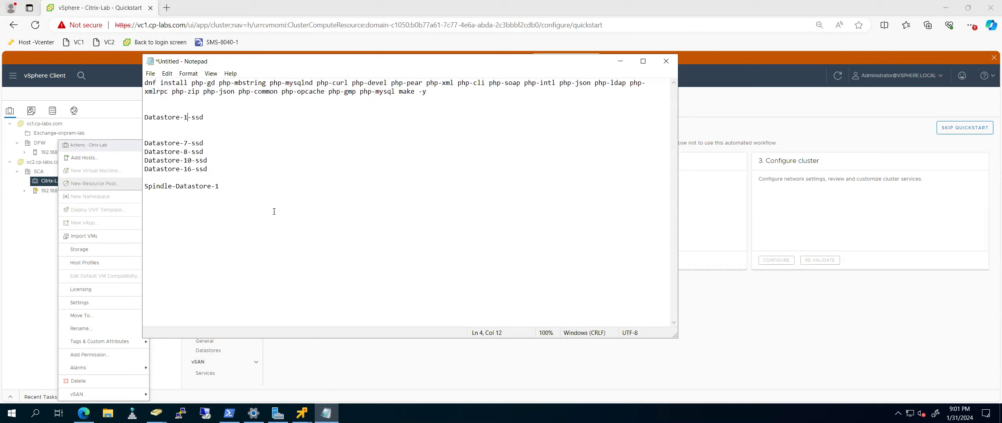
- Discard the old datastore notes without saving and launch a fresh Notepad via Start search
left_click(666, 60)
left_click(515, 208)
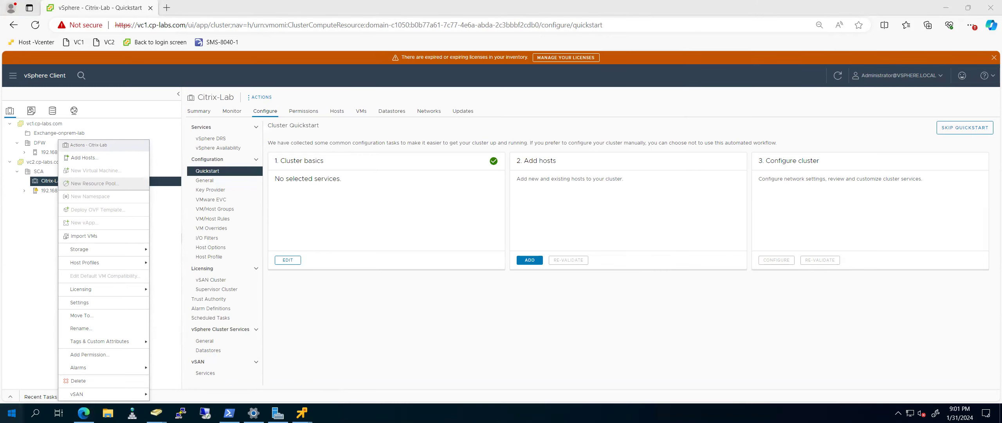
key("super")
key("super")
key("super")
type("note")
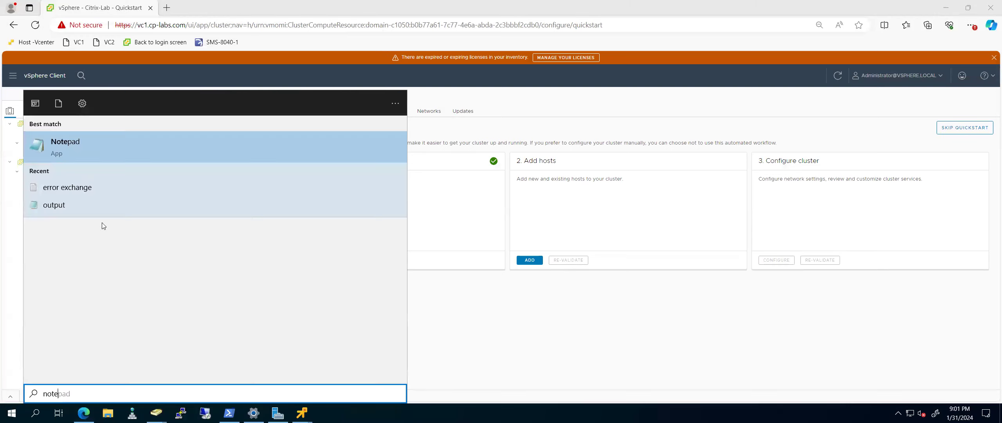
left_click(67, 150)
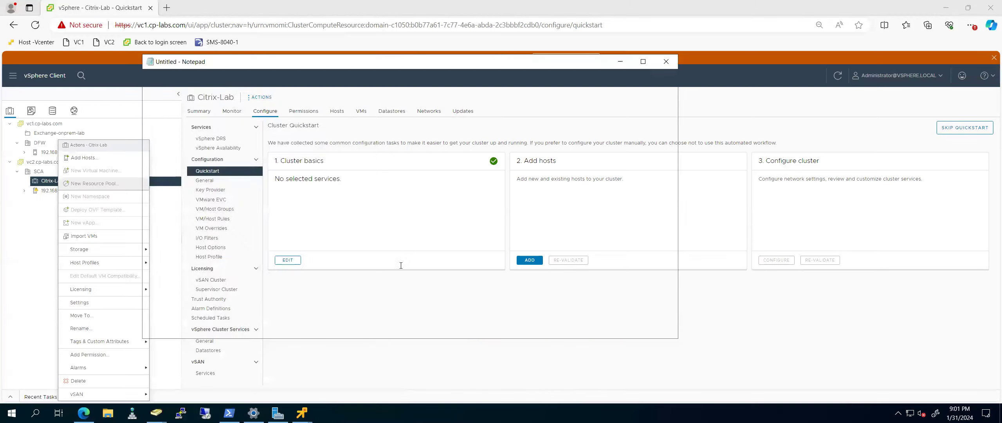
- Move the empty Notepad to the right over the Quickstart page, closing the cluster menu
left_click_drag(328, 62, 513, 67)
left_click(296, 355)
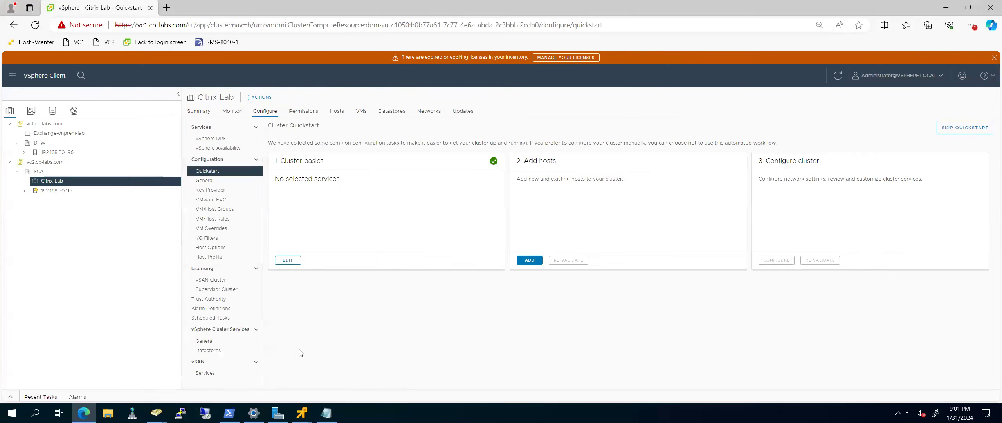
left_click(326, 413)
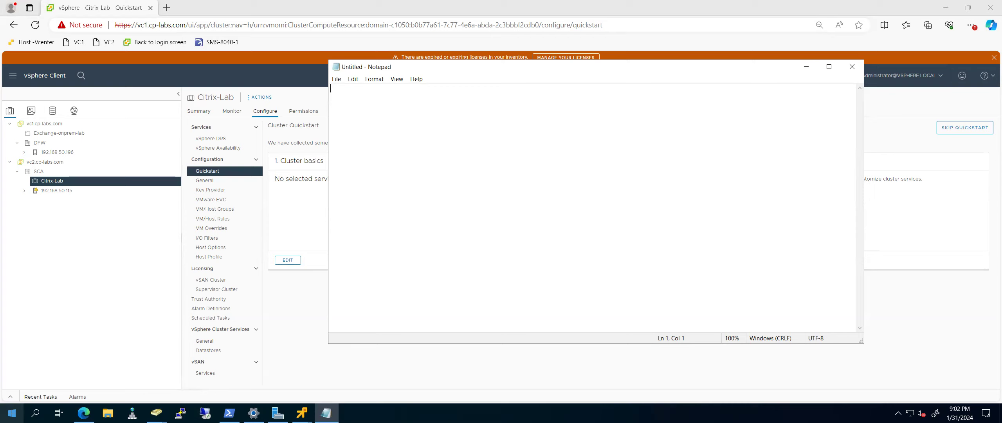
- Type a Hypervisor heading with indented entries Citrix, Vmware ** and Microsoft Hyper V
type("Hy")
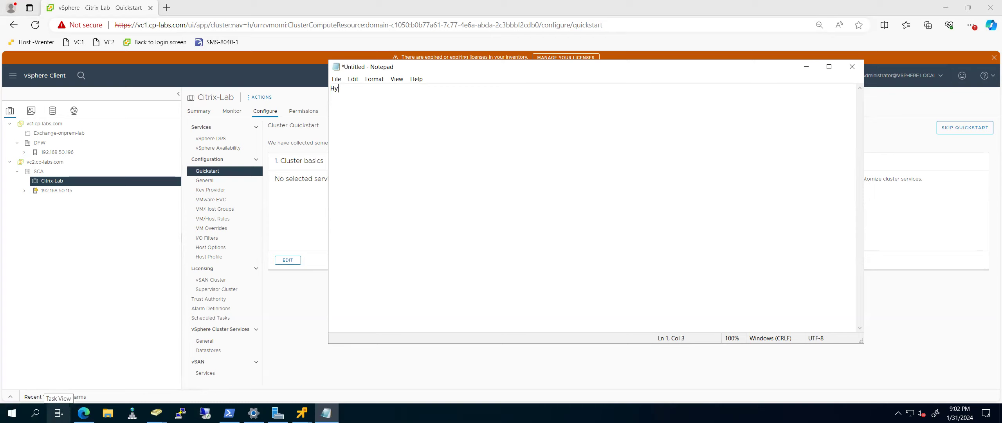
type("pervisor")
type("Citris")
key("BackSpace")
type("x \t")
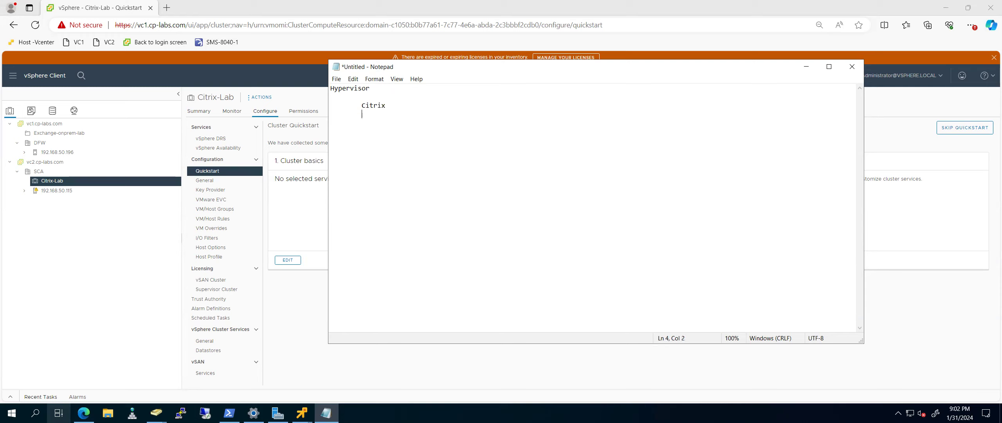
type("Vm")
type("ware \t")
type("Microsof")
type("t Hyper")
type(" V")
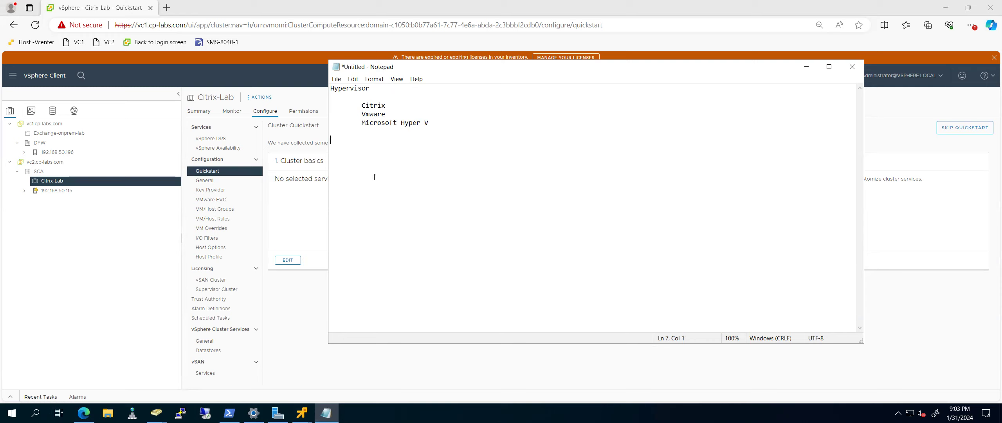
type("**")
left_click(450, 130)
- Add a 'Delivery Controller' heading below the hypervisor list
type("Delv")
key("BackSpace")
type("ivery Controller")
key("Return")
key("Return")
- List 8 GB Mem, 2 vCPU and 60 GB Storage as indented entries under it
type("3")
key("BackSpace")
type("3")
key("BackSpace")
type("8 GB ")
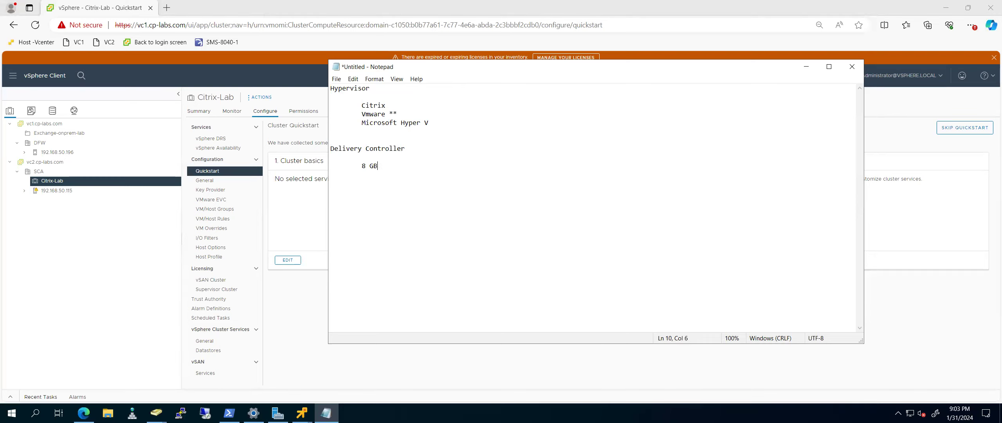
type("Mem")
type("2 v")
type("CPU")
type("60 GB")
type(" Storage")
- Minimize Notepad, expand host 192.168.50.115 and bring up Win-Server-22-Clone's actions menu
left_click(806, 67)
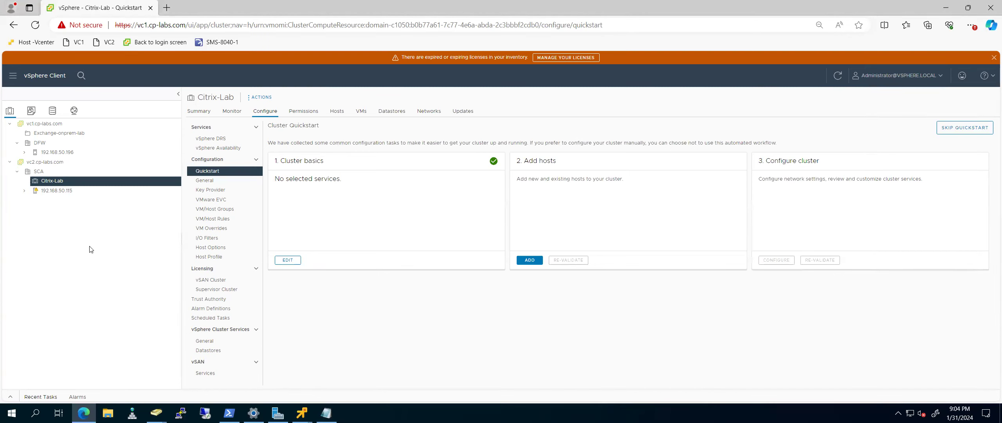
right_click(62, 180)
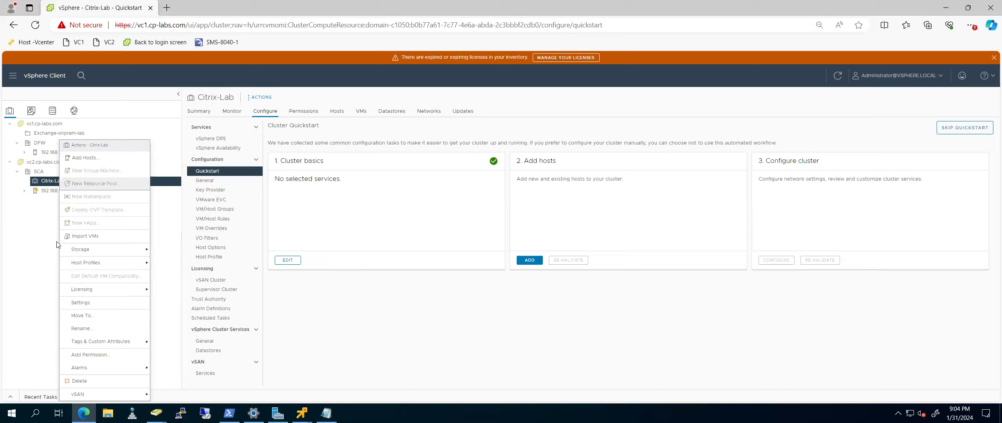
left_click(38, 216)
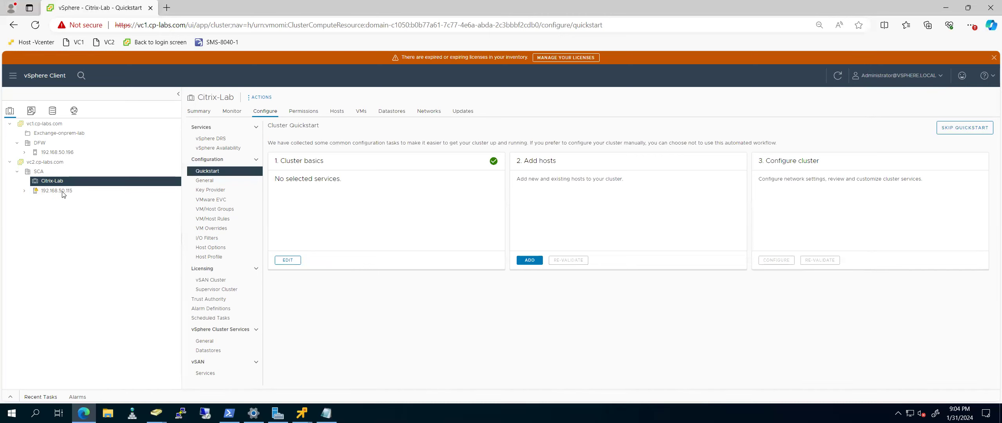
left_click(25, 191)
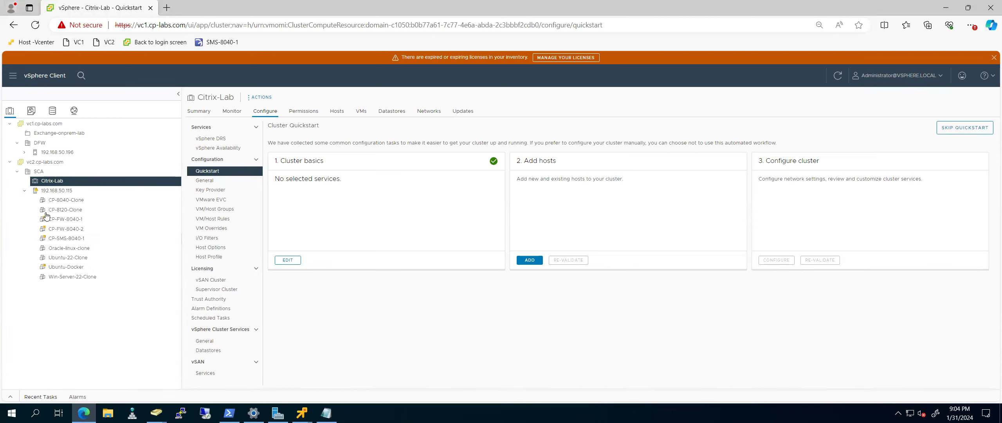
left_click(77, 277)
right_click(78, 278)
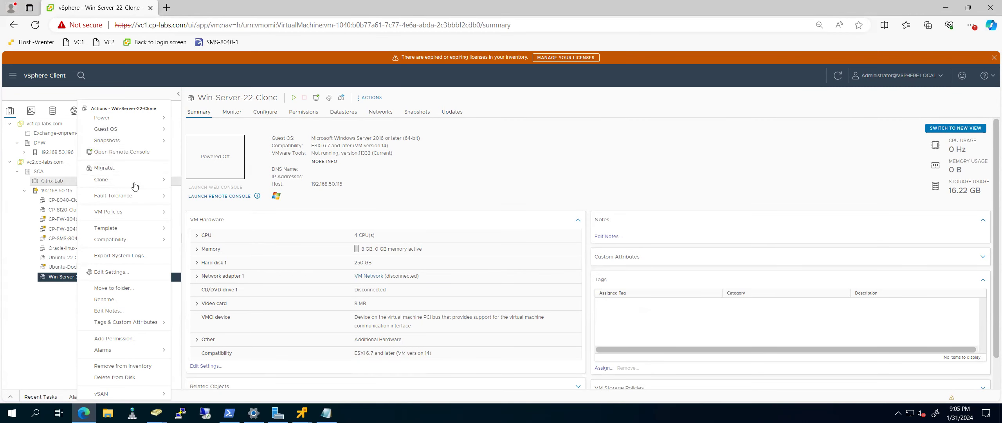
- Start cloning Win-Server-22-Clone and name the new virtual machine CTX-DC-01
mouse_move(169, 181)
left_click(217, 184)
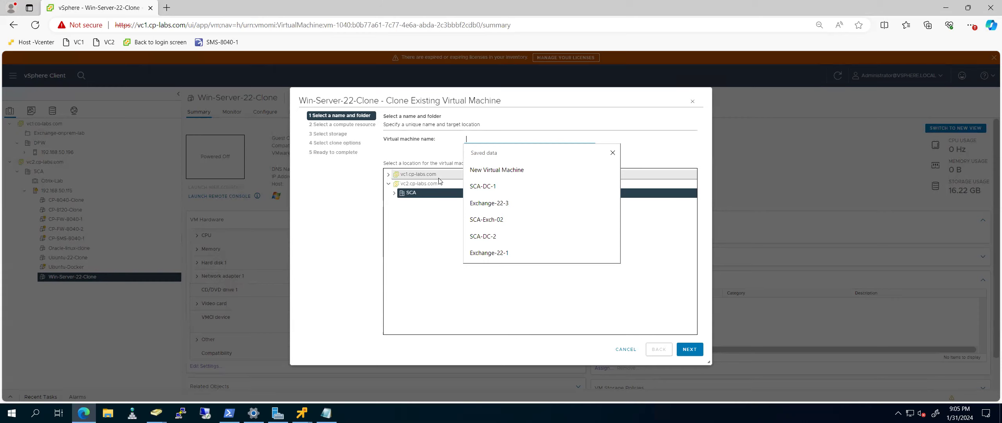
type("Citr")
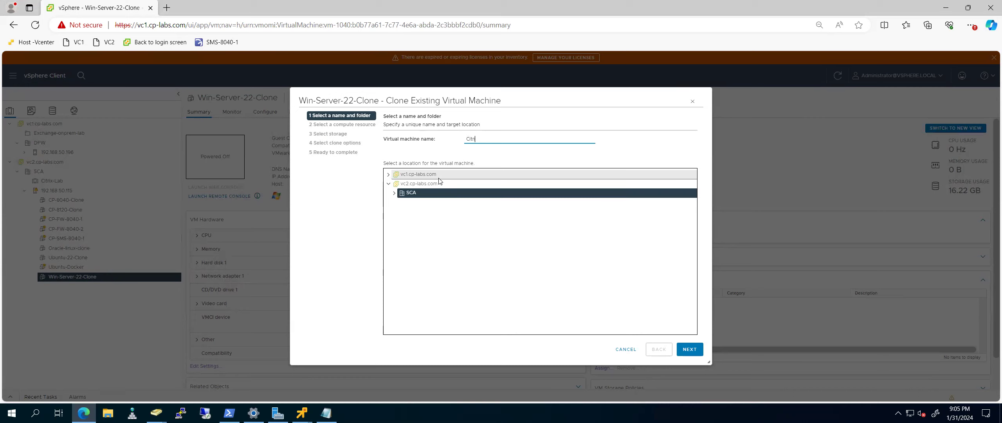
type("is")
key("BackSpace")
type("x")
key("BackSpace")
key("BackSpace")
type("c")
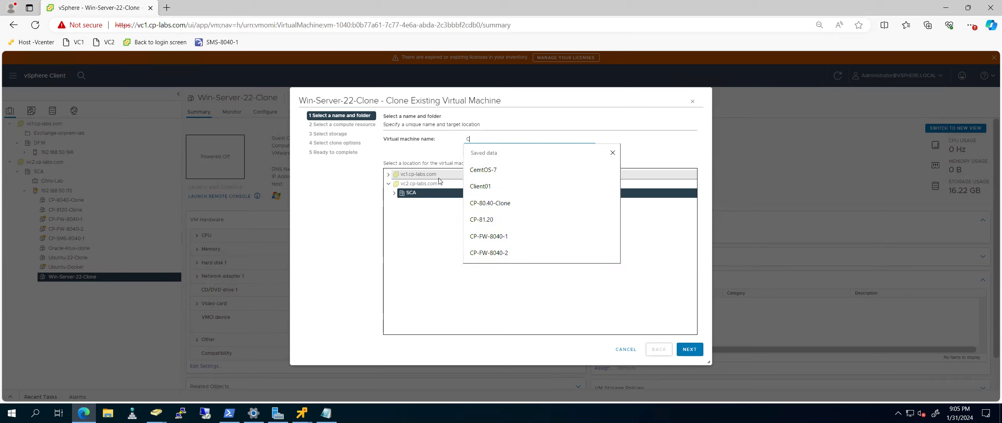
type("P")
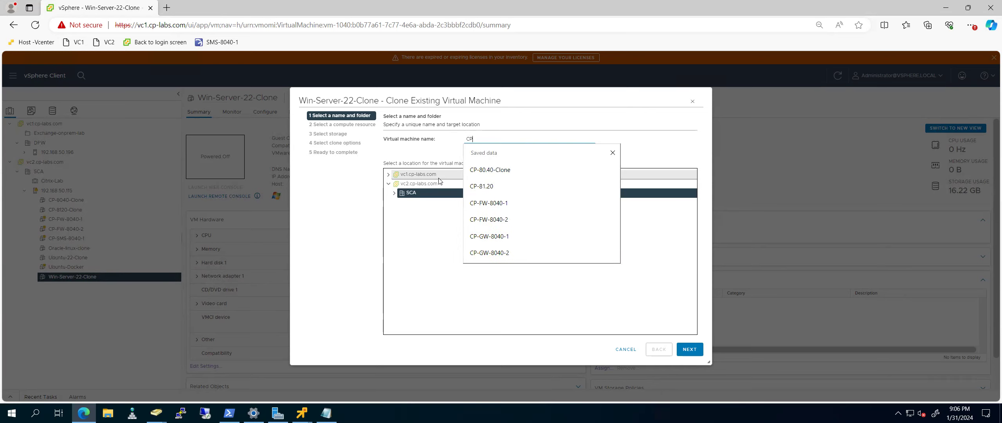
key("BackSpace")
type("DX")
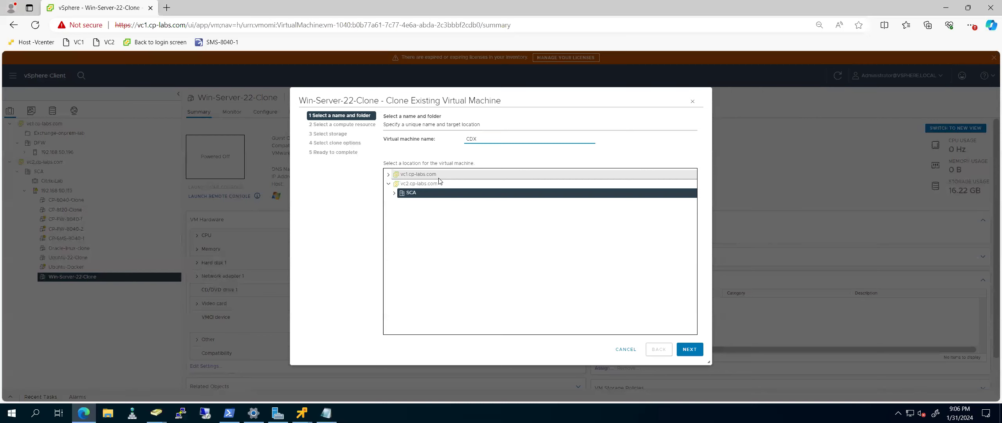
key("BackSpace")
key("BackSpace")
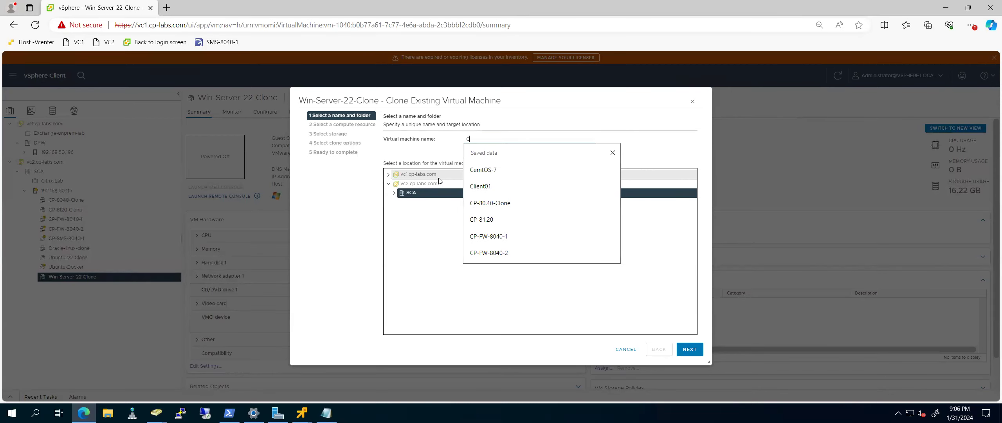
type("TX-")
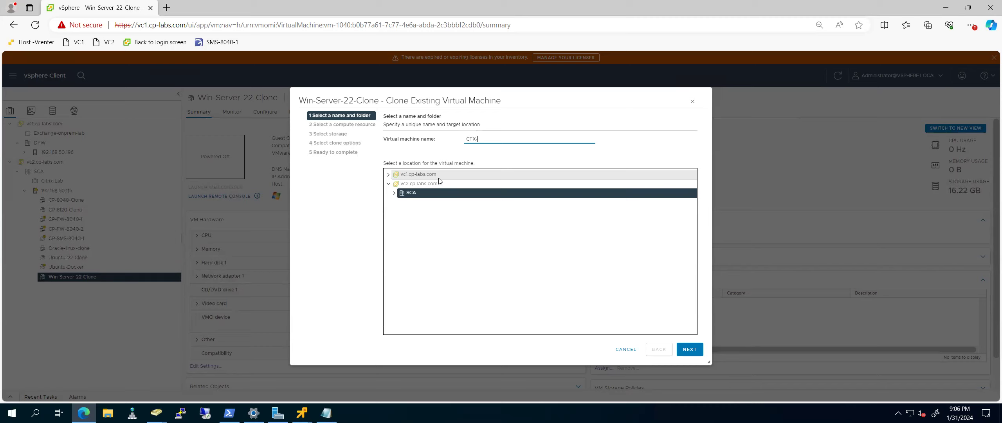
type("DC")
type("-01")
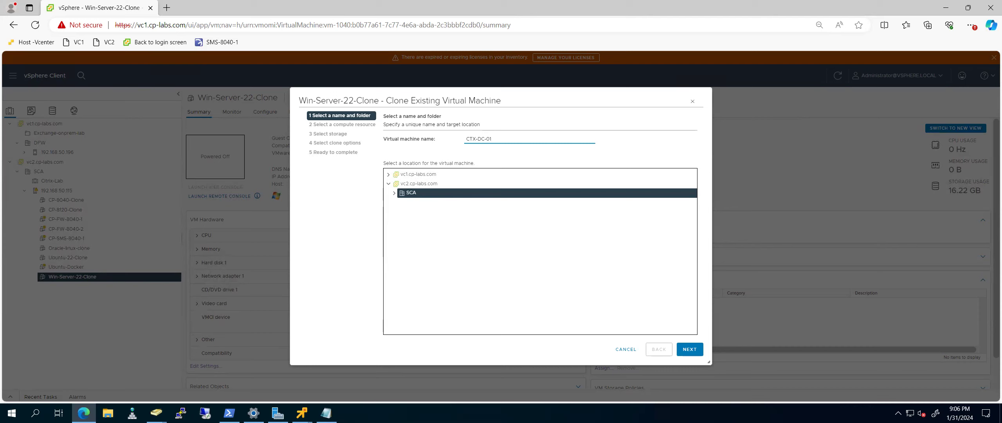
- Move the VM sizing notes aside and advance with SCA kept as the location
left_click(326, 412)
left_click_drag(587, 68, 894, 70)
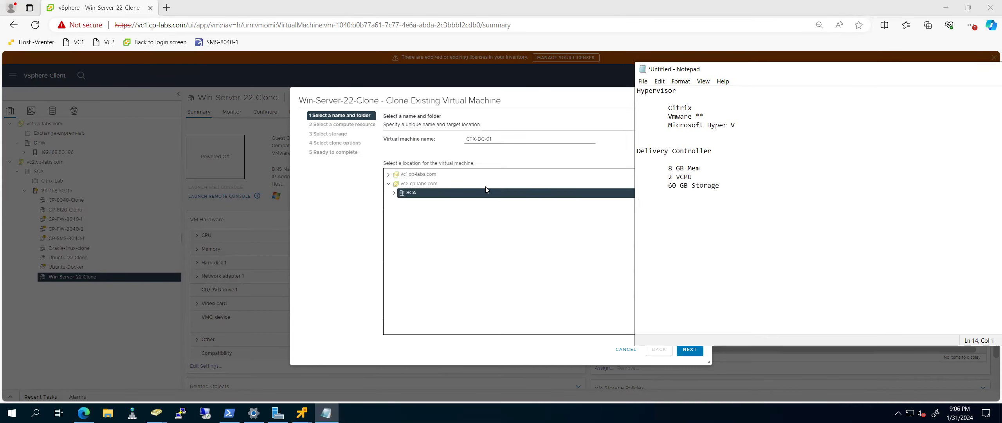
left_click(565, 225)
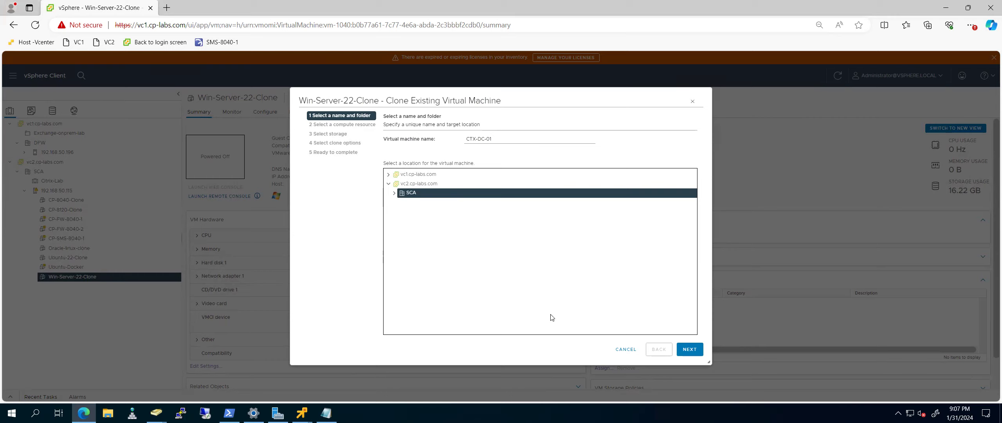
left_click(692, 348)
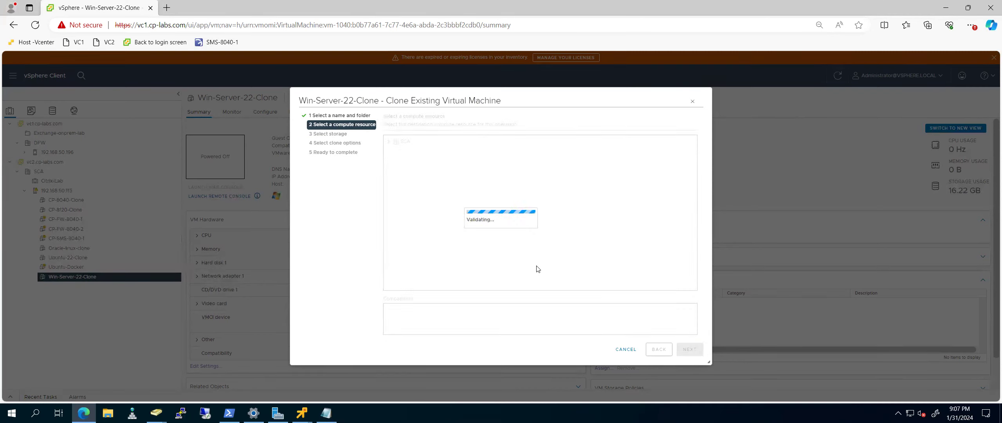
- Store the clone on Datastore-1TB, finish the wizard, and open CTX-DC-01's summary
left_click(690, 349)
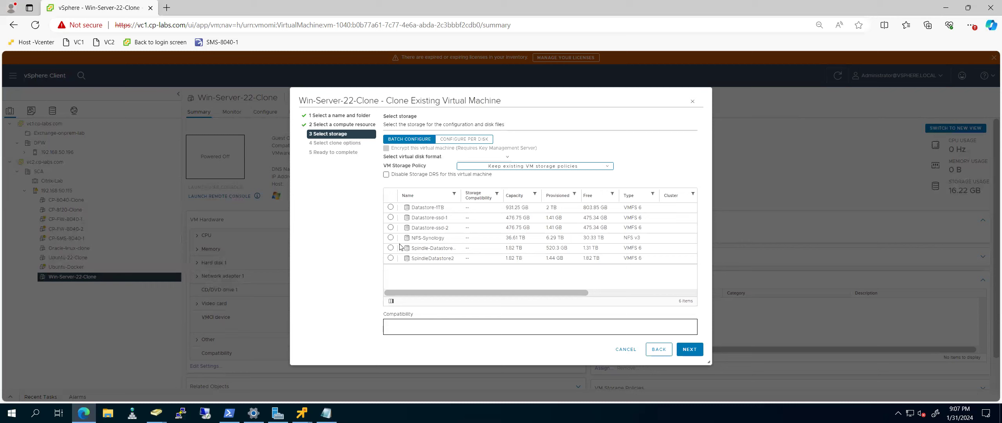
left_click(408, 206)
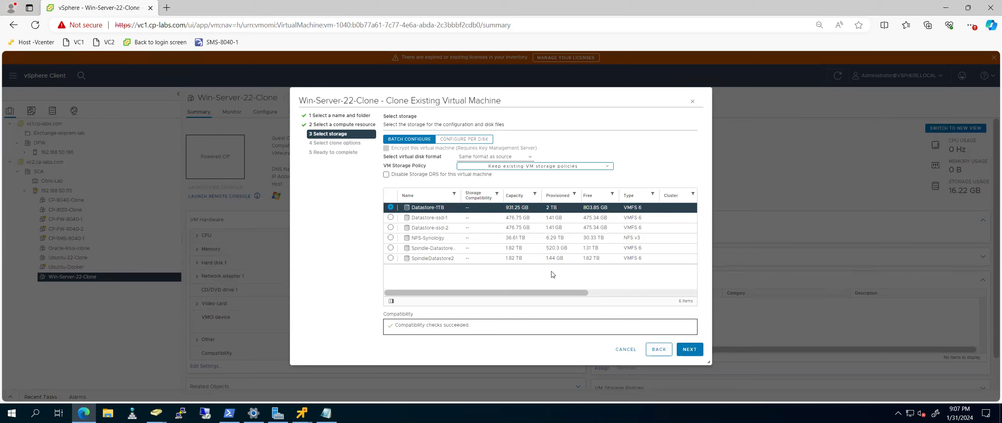
left_click(695, 349)
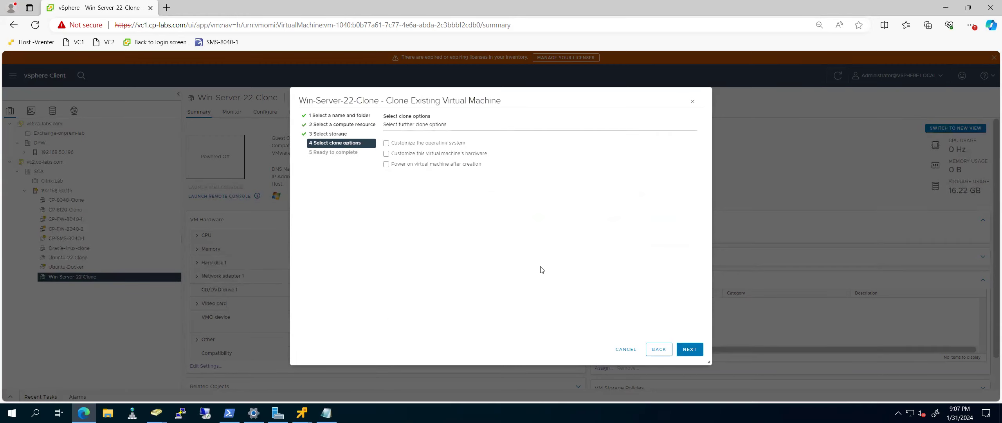
left_click(694, 351)
left_click(693, 351)
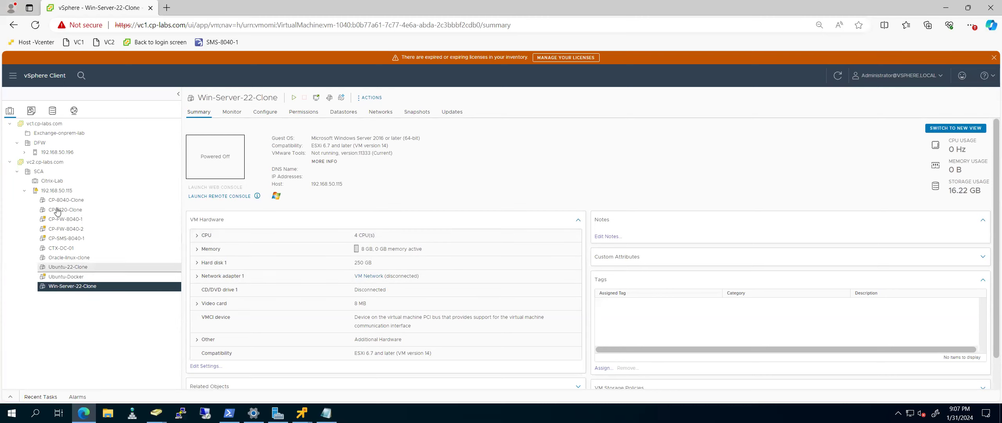
left_click(59, 249)
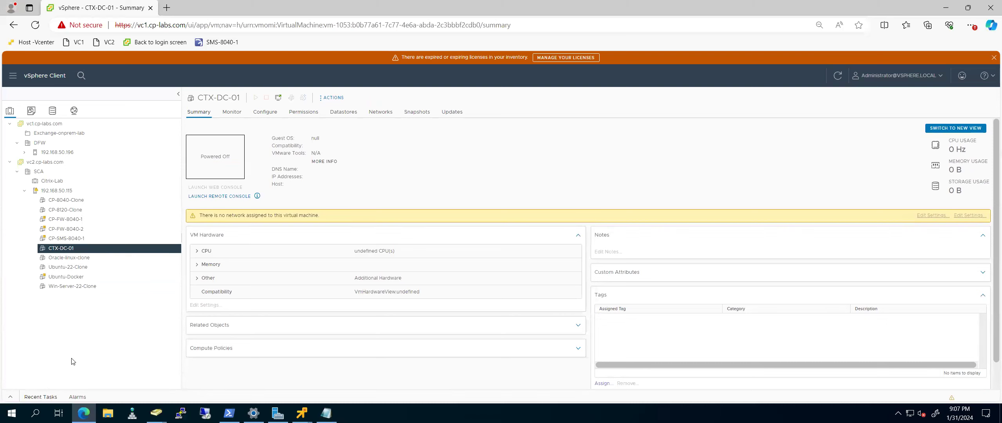
- Expand the Recent Tasks panel to follow the Clone virtual machine task
left_click(10, 399)
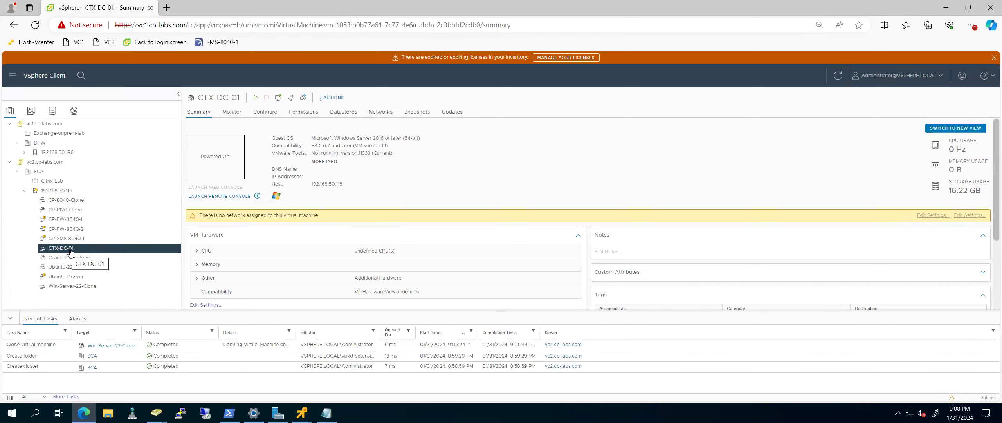
- Power on CTX-DC-01 and launch its web console to watch Windows boot
left_click(256, 98)
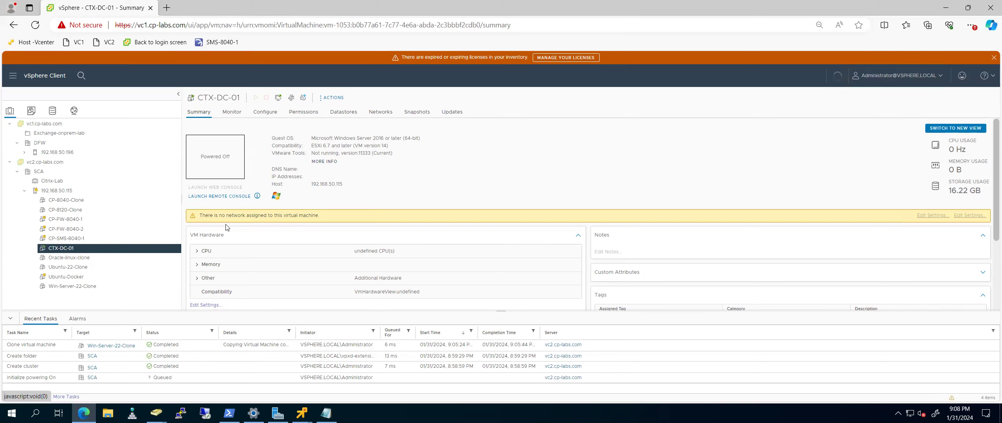
mouse_move(302, 413)
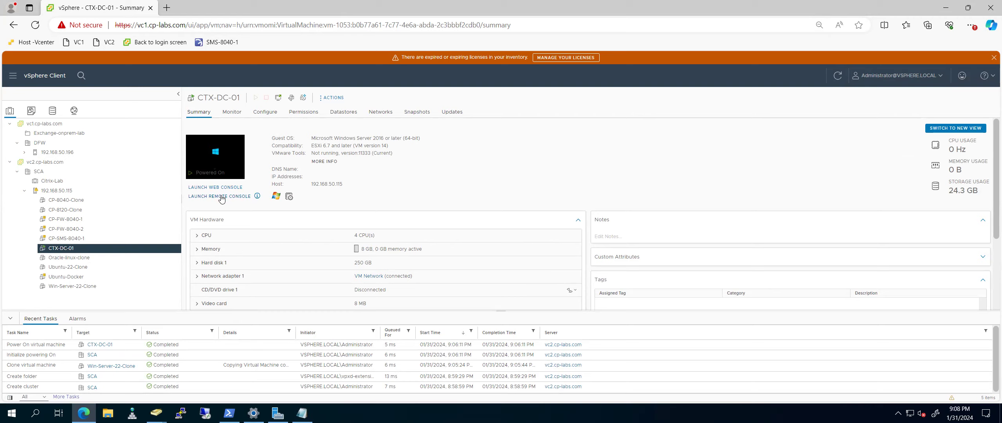
left_click(220, 188)
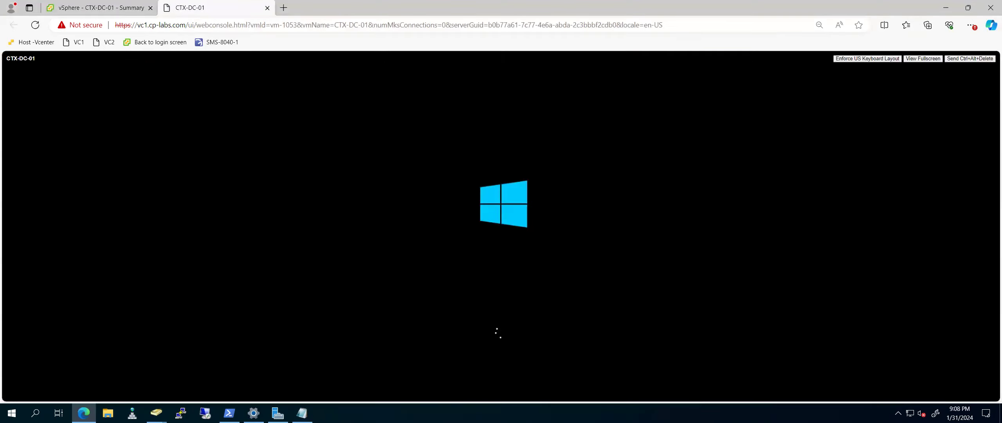
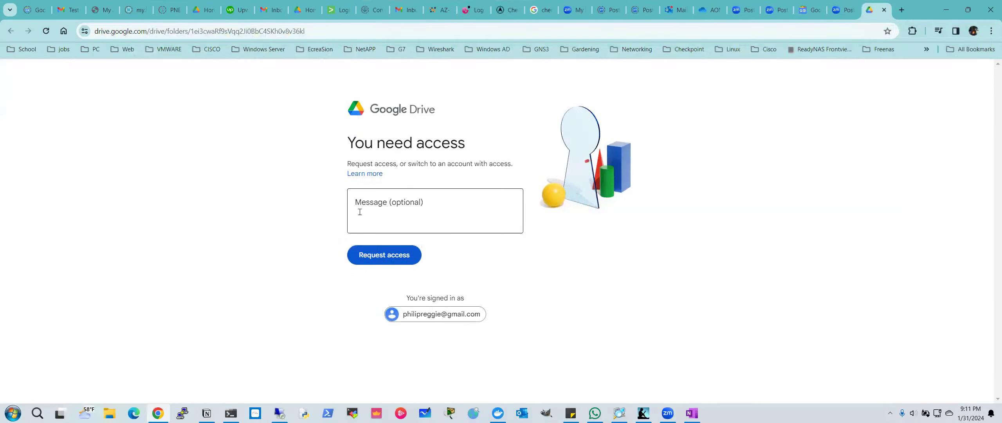
- Send an access request for the shared Drive folder with a 'Please g…' message
left_click(359, 212)
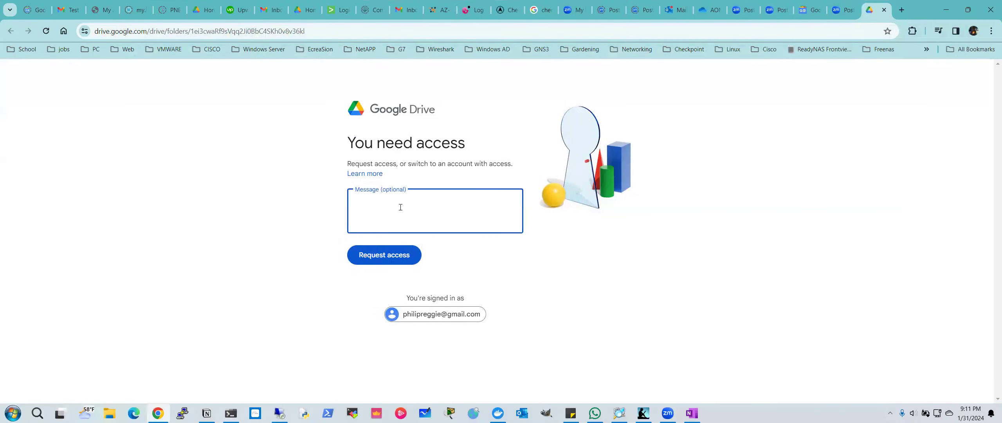
type("Please g")
left_click(379, 259)
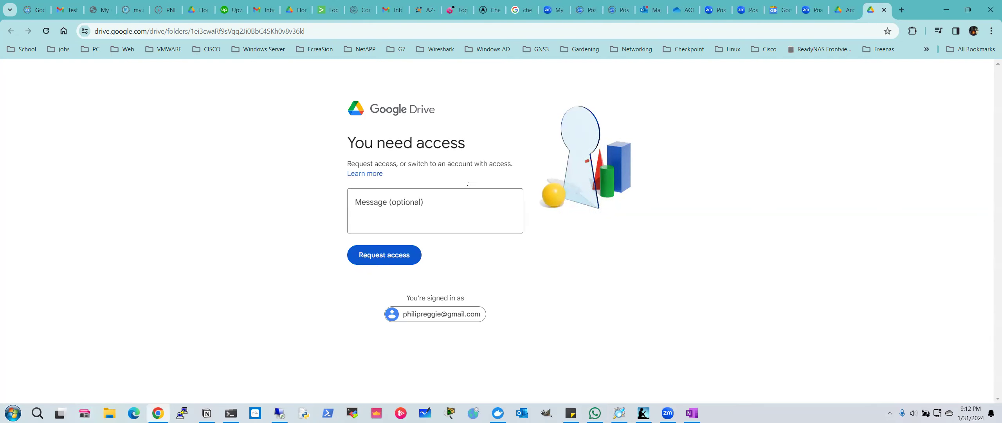
- Close the duplicate request tab and reload until the Citrix ISO folder's three files appear
left_click(883, 10)
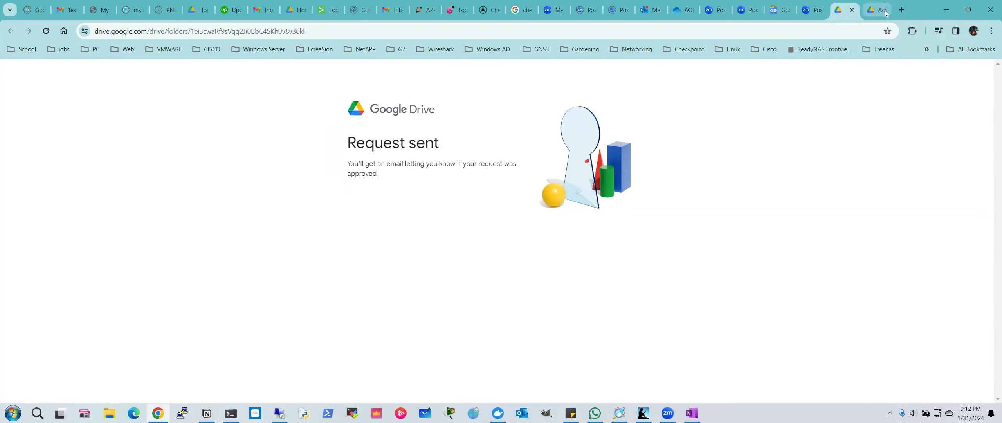
left_click(46, 31)
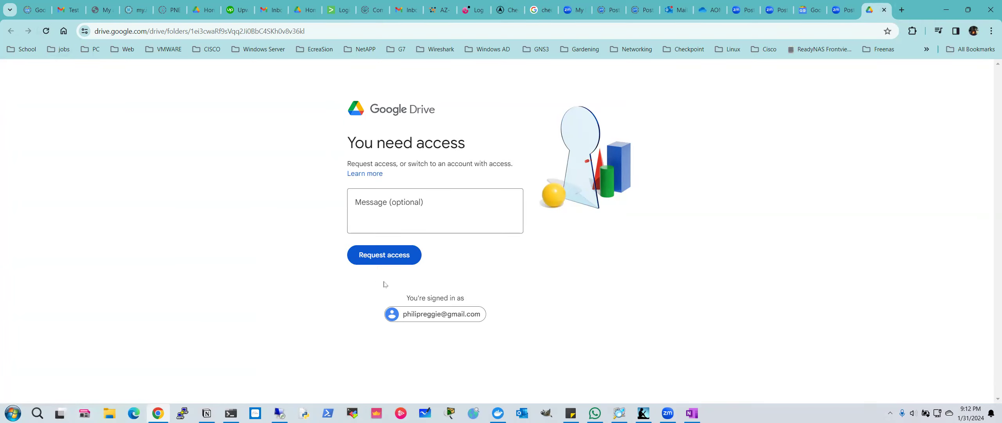
left_click(46, 31)
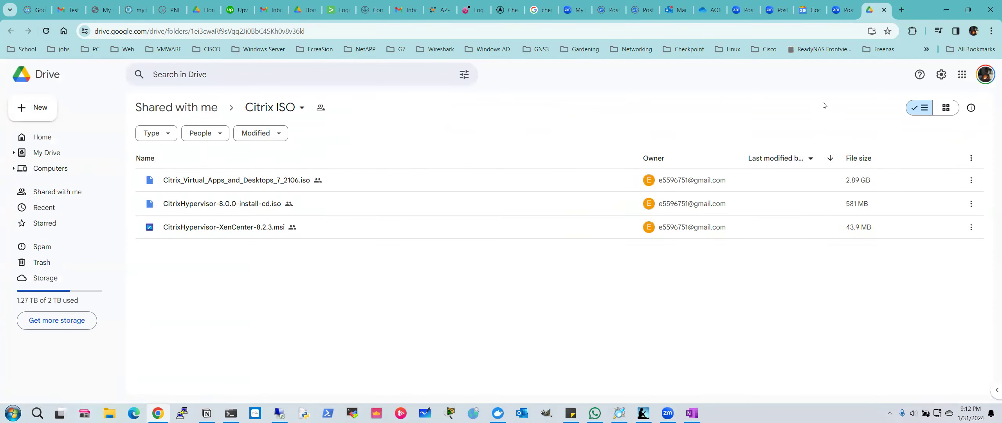
- Download Citrix_Virtual_Apps_and_Desktops_7_2106.iso, bypassing the virus-scan warning
left_click(300, 109)
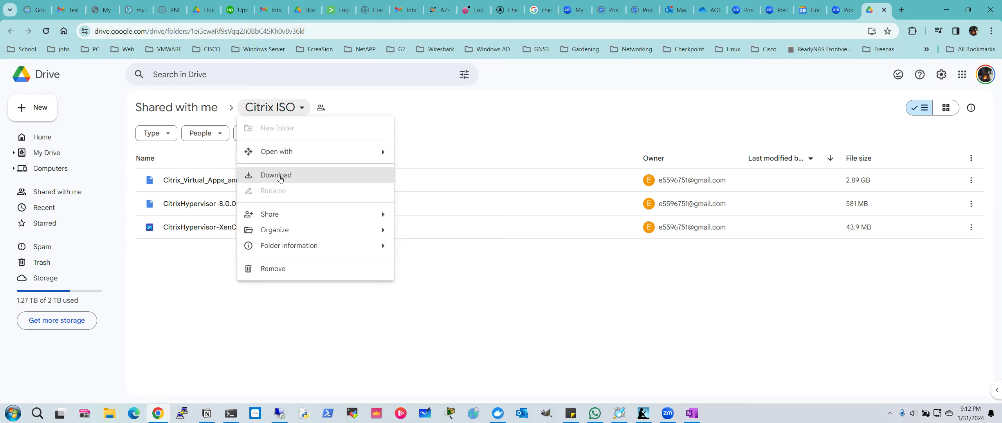
left_click(475, 111)
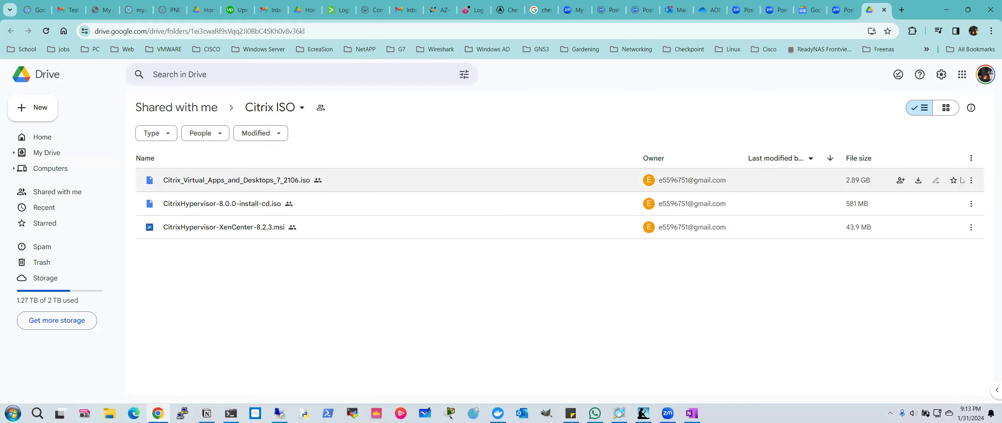
left_click(919, 180)
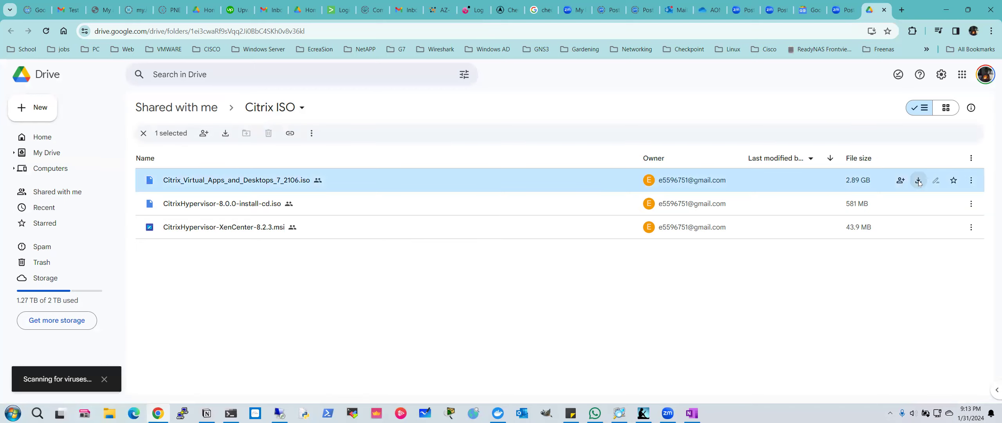
left_click(594, 268)
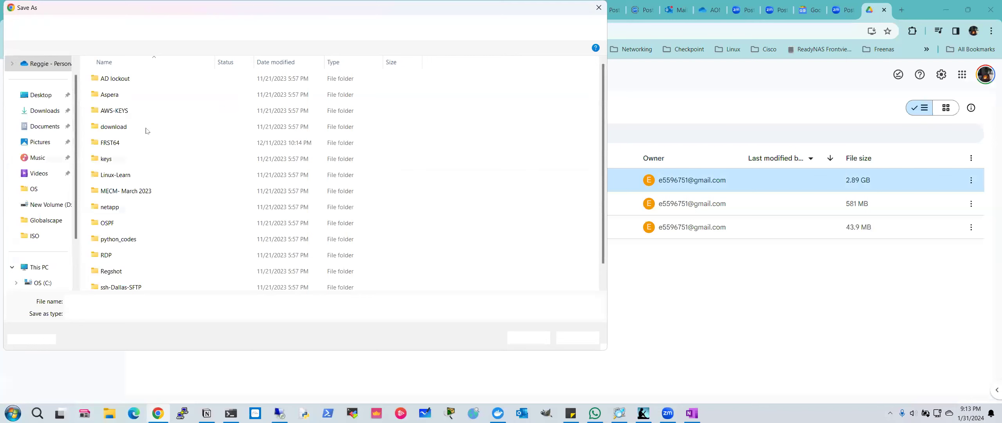
- Browse to the ISO folder on the Synology2414 (Z:) network drive in Save As
scroll(43, 263, "down", 2)
left_click(50, 268)
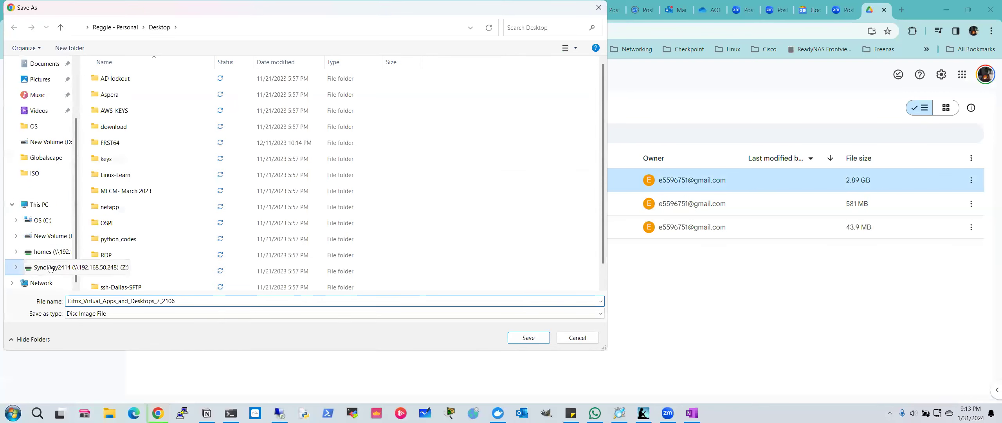
scroll(152, 224, "down", 5)
scroll(152, 218, "down", 4)
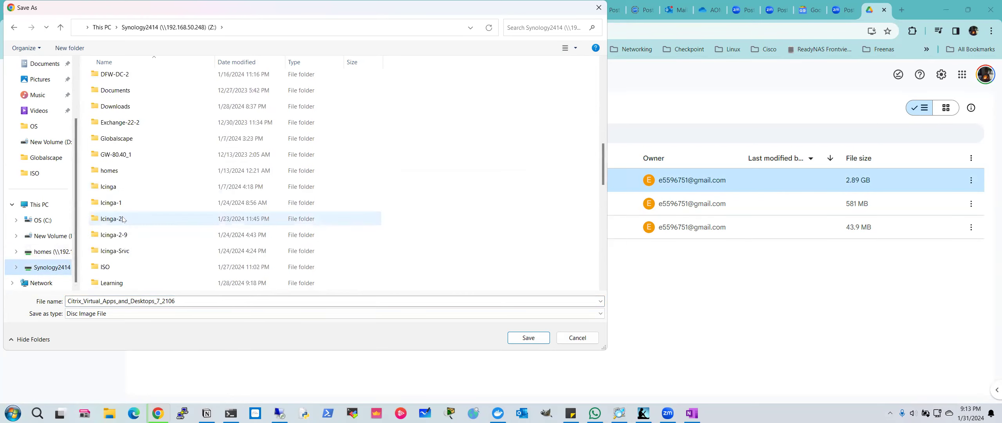
double_click(109, 269)
scroll(138, 197, "down", 3)
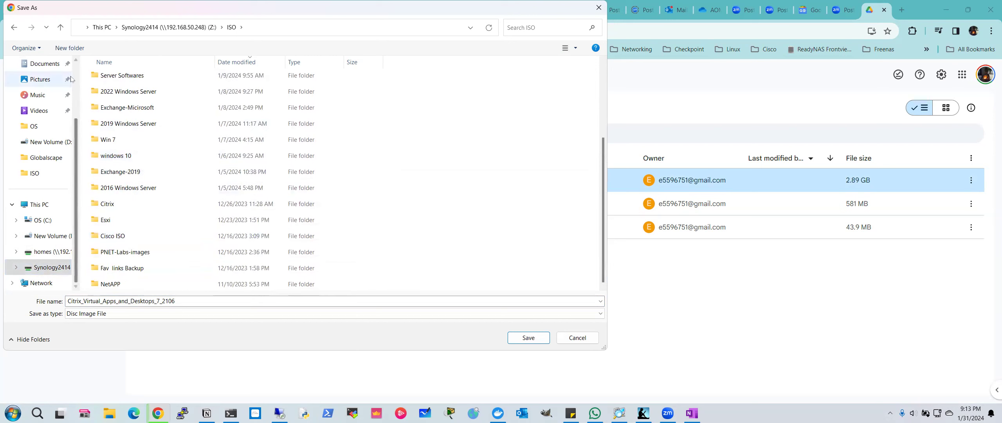
- Try to create a Citrix folder there and decline merging with the existing one
type("Citris")
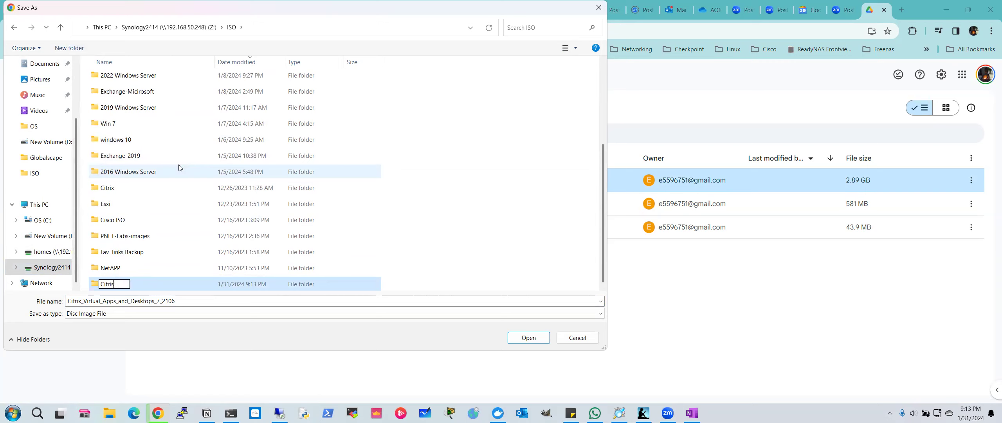
type("+")
key("BackSpace")
key("BackSpace")
type("x")
key("Return")
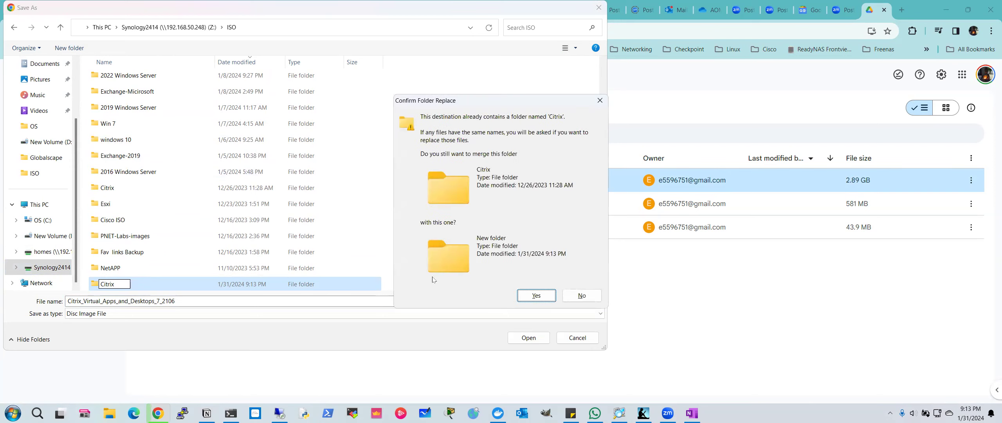
left_click(576, 297)
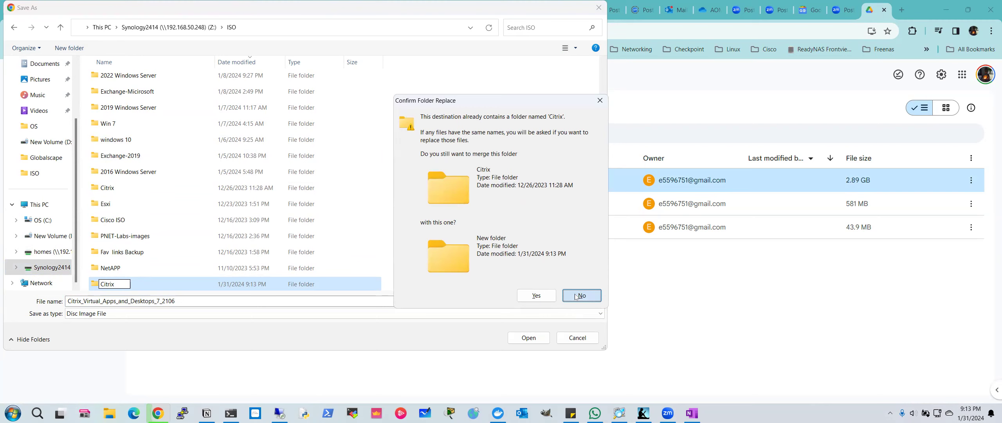
left_click(580, 296)
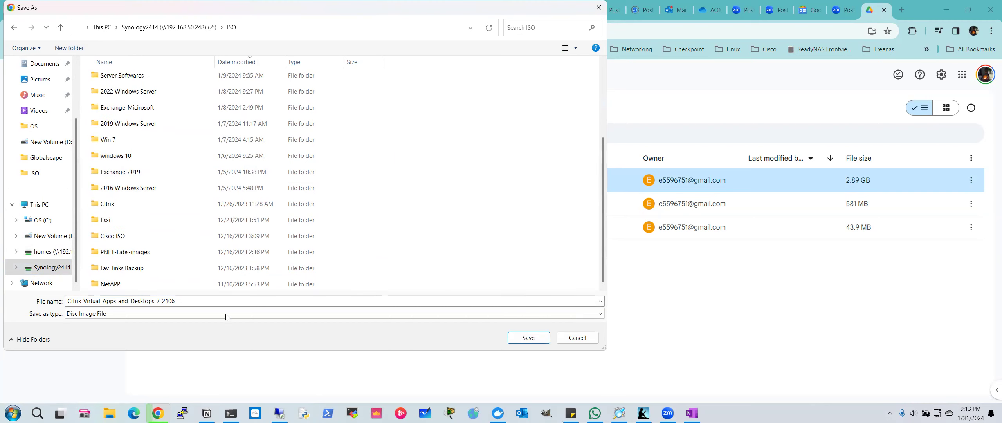
- Open the existing ISO\Citrix folder, widening the name column and moving the dialog
double_click(119, 206)
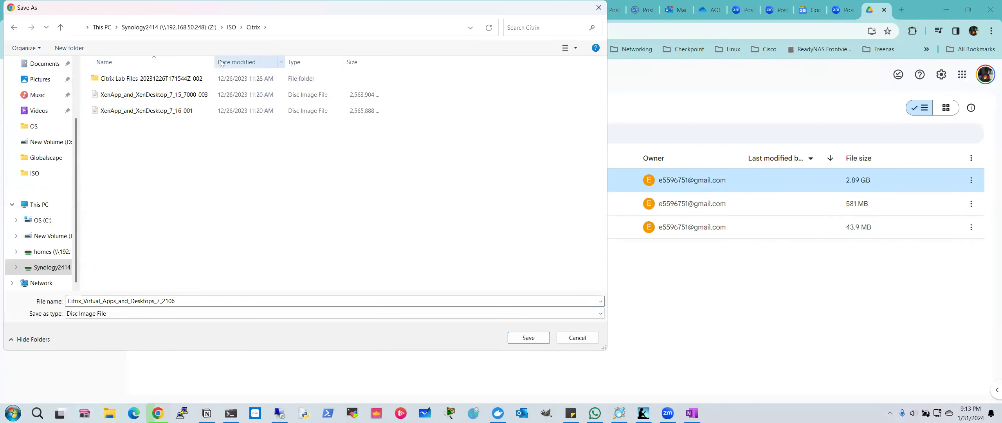
left_click_drag(214, 62, 301, 61)
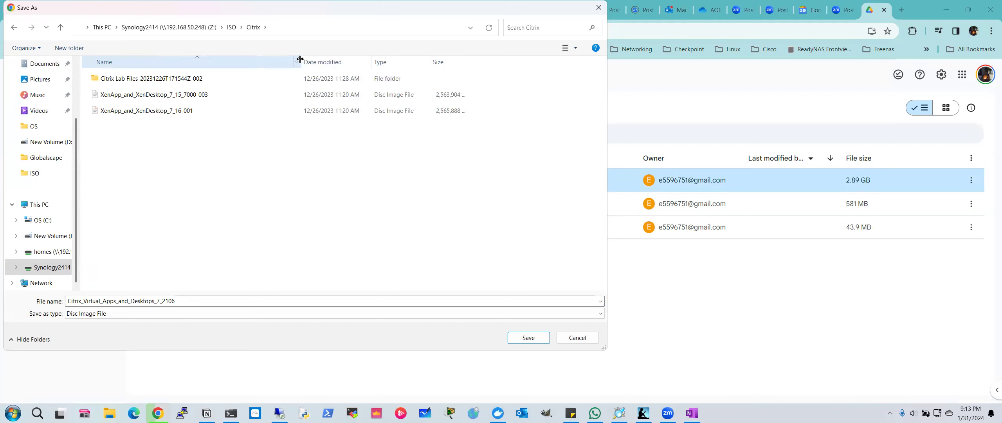
left_click_drag(309, 18, 311, 18)
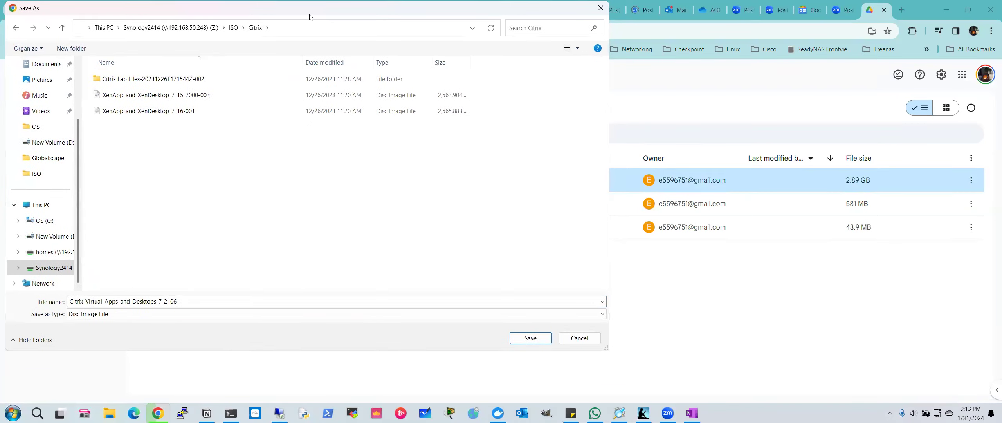
left_click_drag(310, 17, 433, 65)
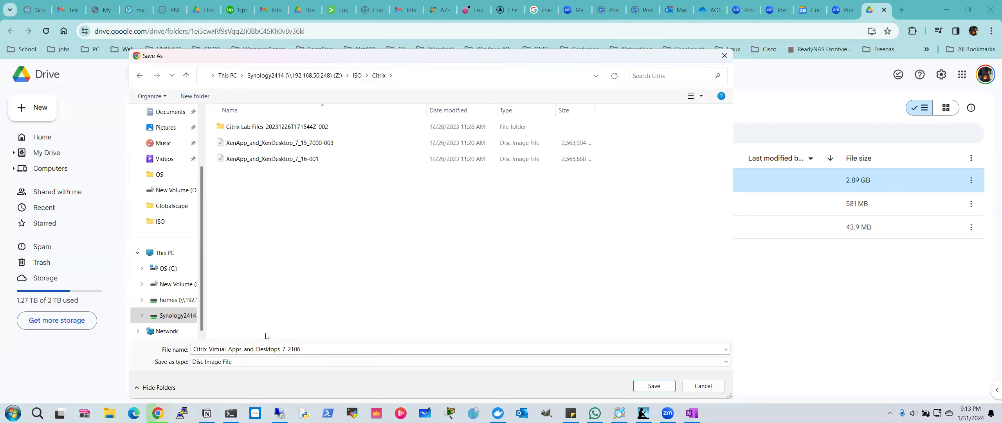
- Create a user-named Citrix-Training subfolder and save the ISO into it
left_click(195, 96)
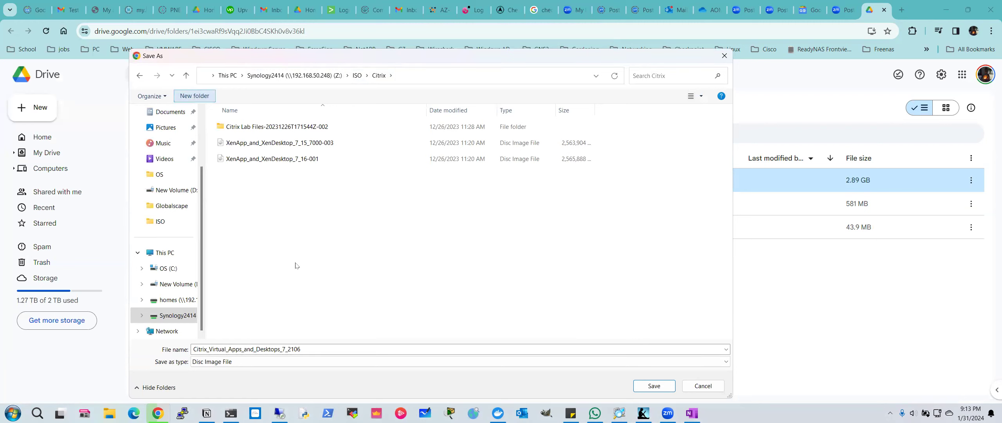
type("M")
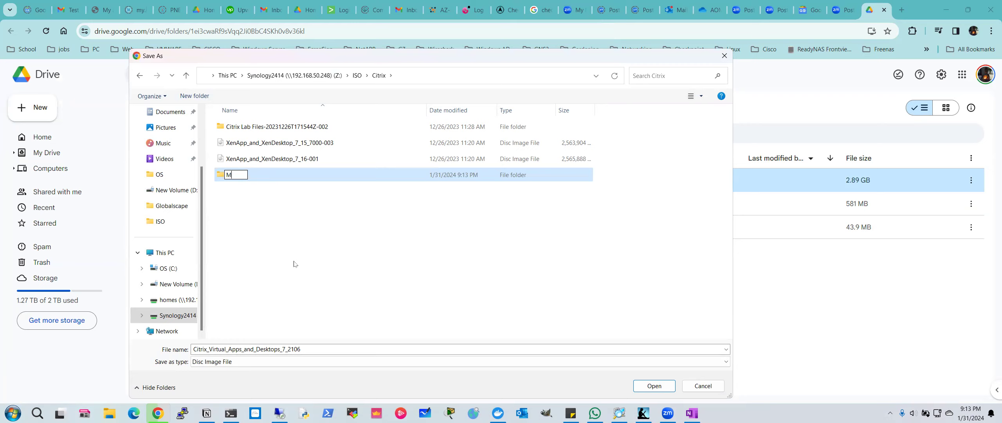
type("hhesh - Citrix-Training")
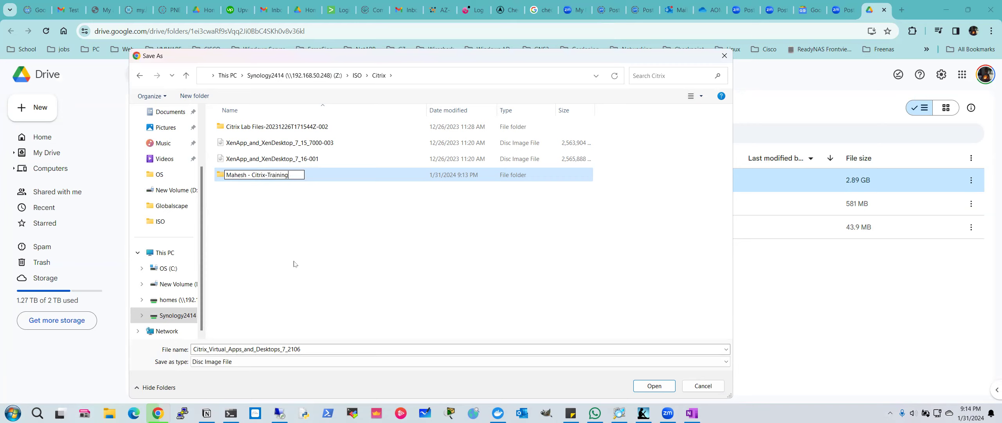
key("Return")
double_click(292, 177)
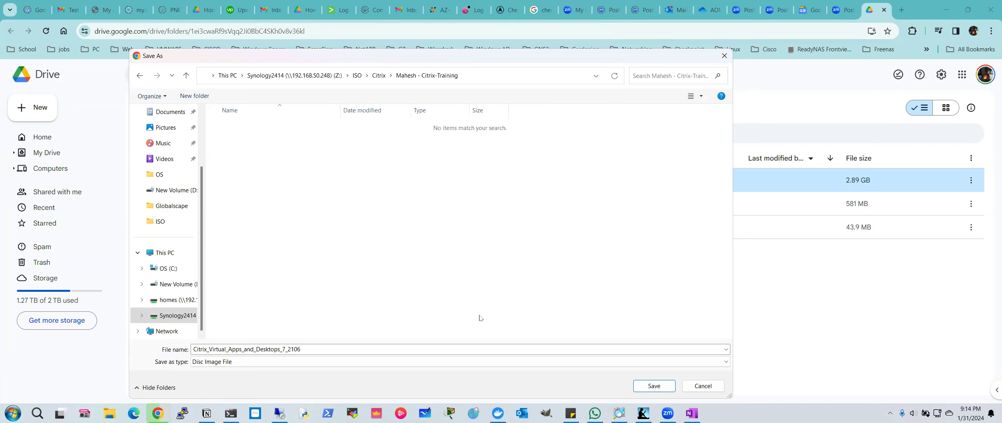
left_click(657, 385)
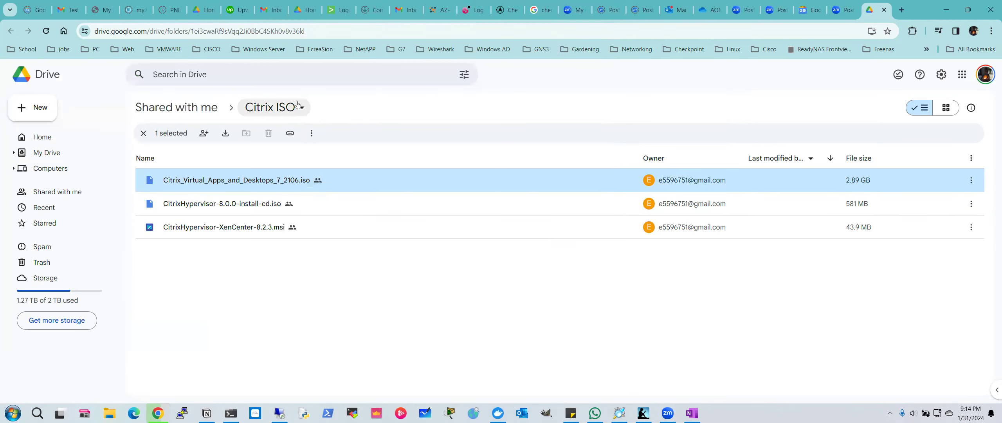
- Download the whole Citrix ISO folder from Drive, then return to the Remote Desktop session
left_click(301, 108)
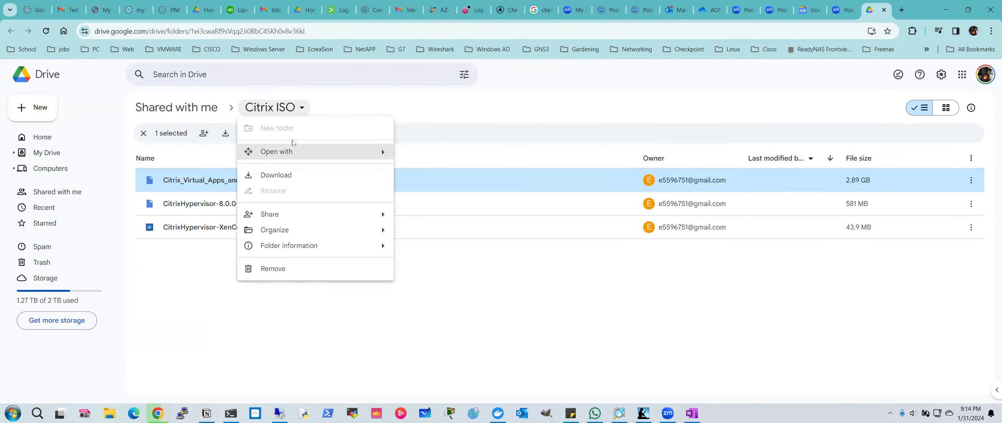
left_click(282, 175)
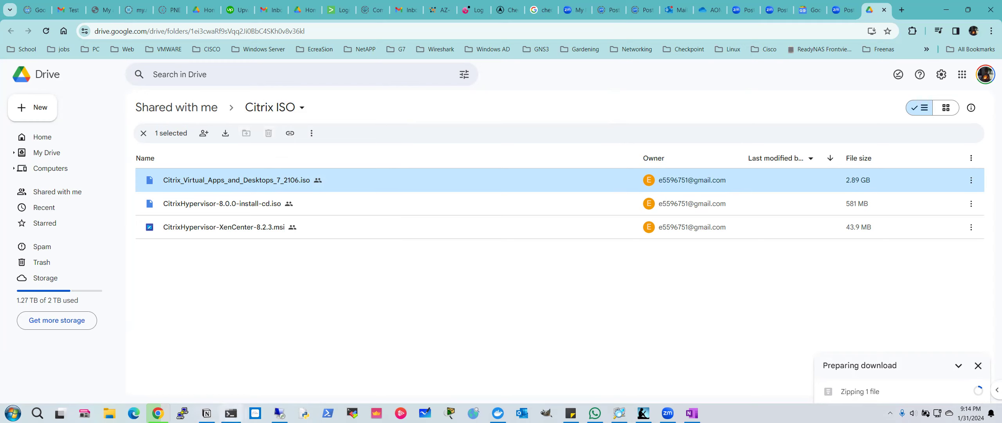
left_click(279, 413)
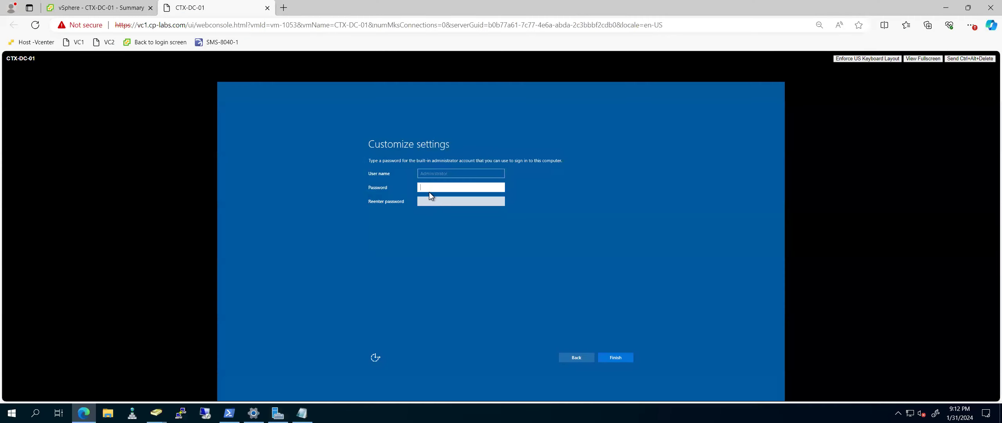
- Enter and confirm the new built-in Administrator password on CTX-DC-01
key("Tab")
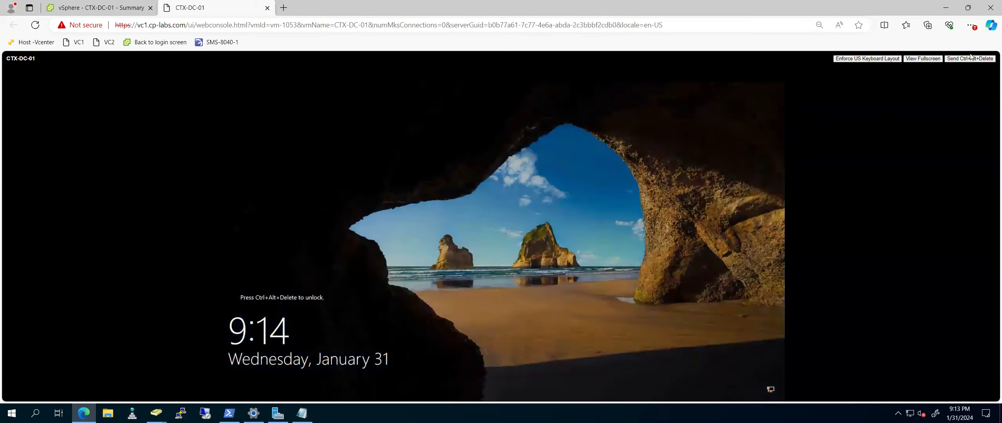
- Sign in to CTX-DC-01 as Administrator and switch back to its vSphere Summary tab
left_click(972, 58)
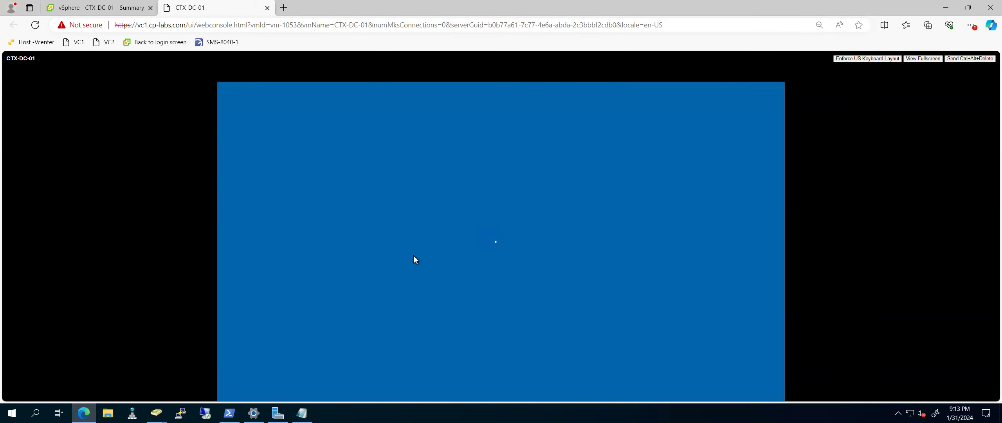
type("••••••••••")
key("Return")
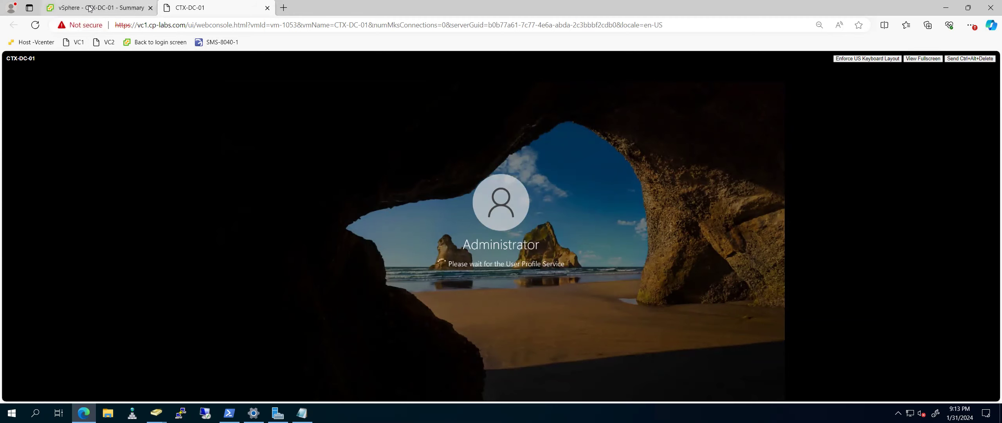
left_click(90, 8)
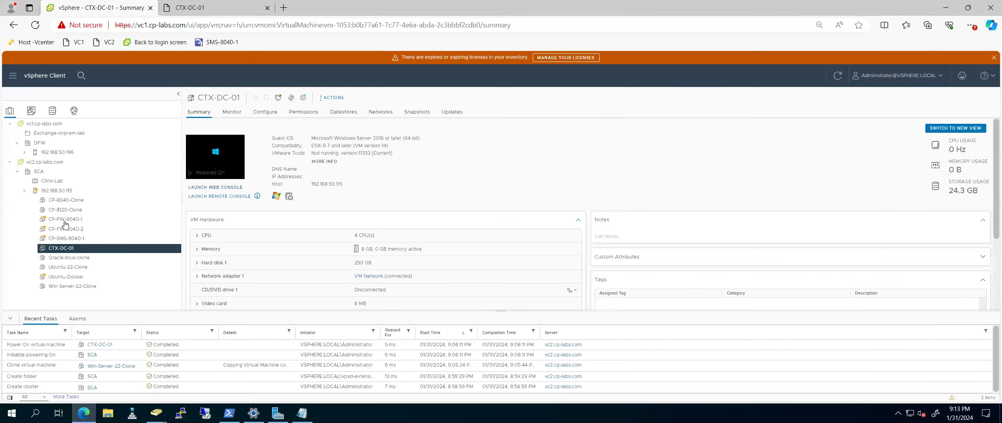
- Open SCA-DC-1's Summary under host 192.168.50.196, then return to the CTX-DC-01 console
left_click(23, 154)
scroll(63, 235, "down", 3)
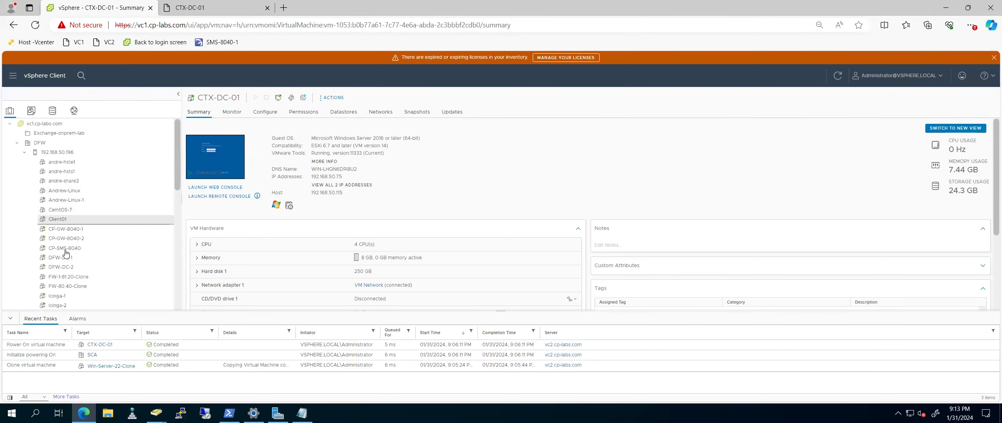
scroll(66, 261, "down", 3)
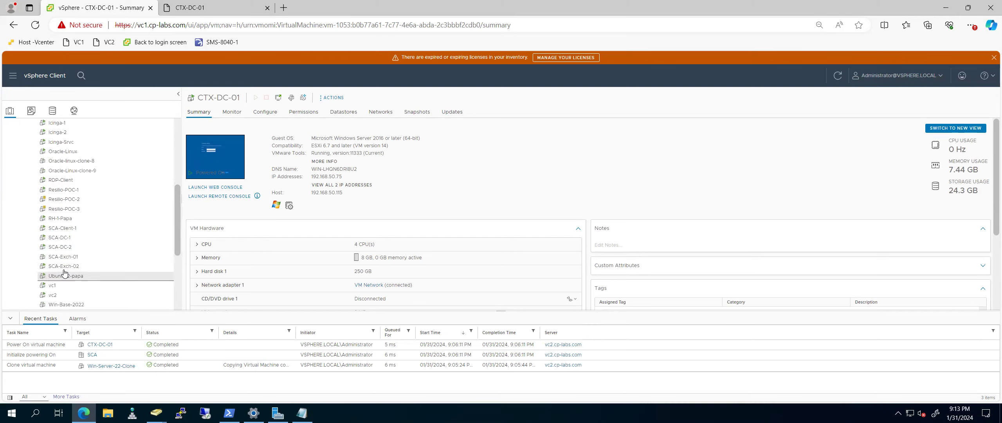
left_click(60, 238)
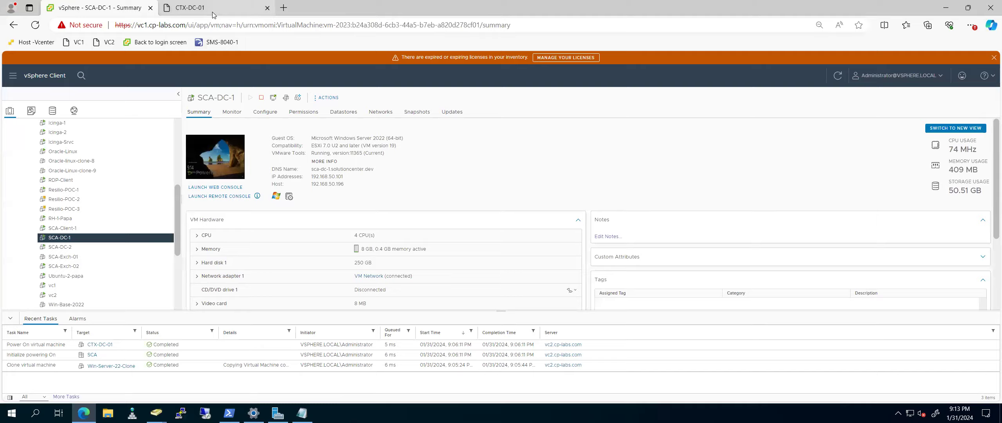
key("ctrl+Tab")
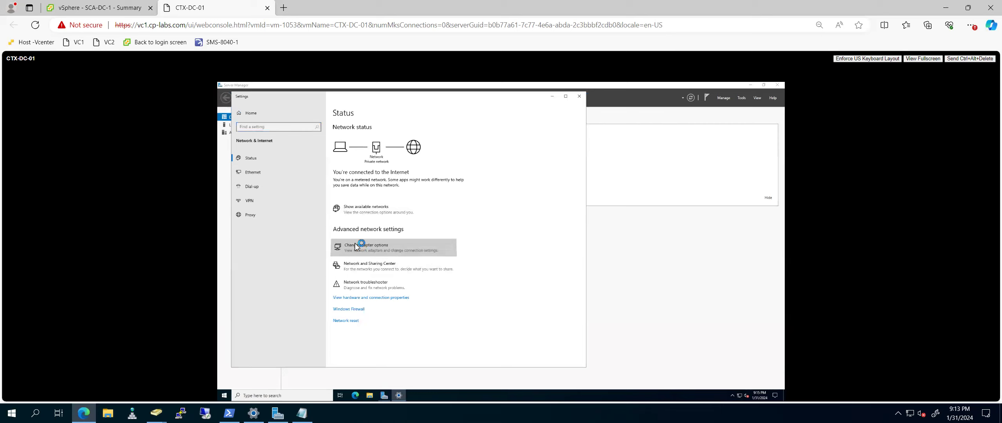
- Uncheck IPv6 in Ethernet0's properties and open its IPv4 Properties dialog
left_click(376, 251)
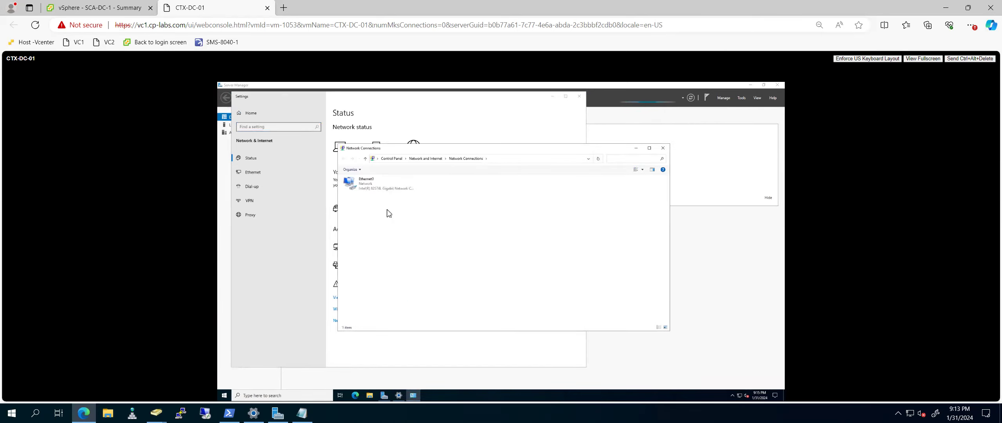
left_click(364, 187)
right_click(366, 187)
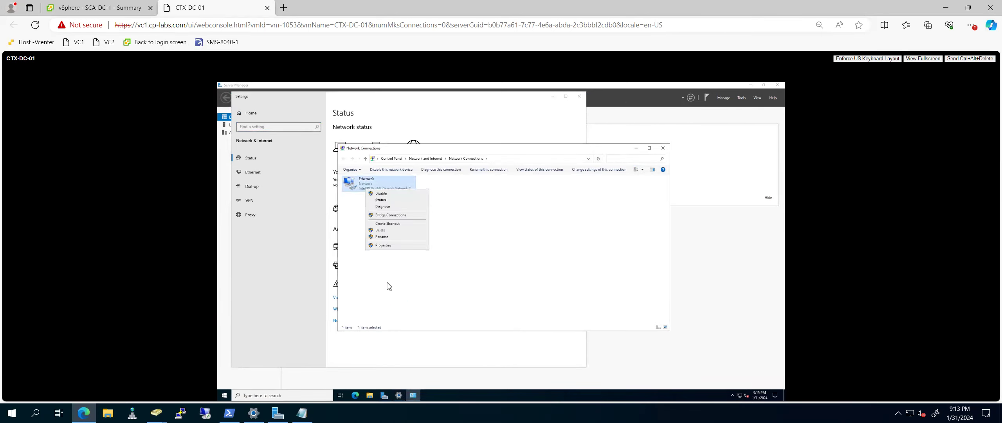
left_click(385, 250)
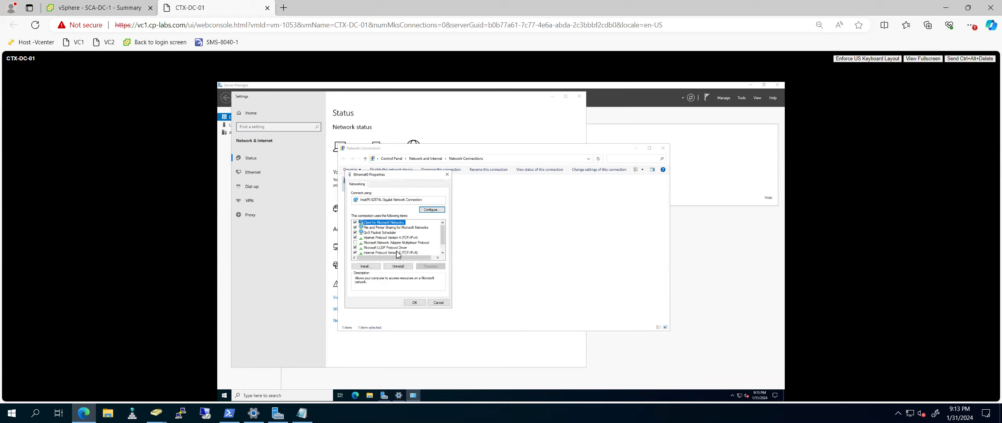
left_click(356, 253)
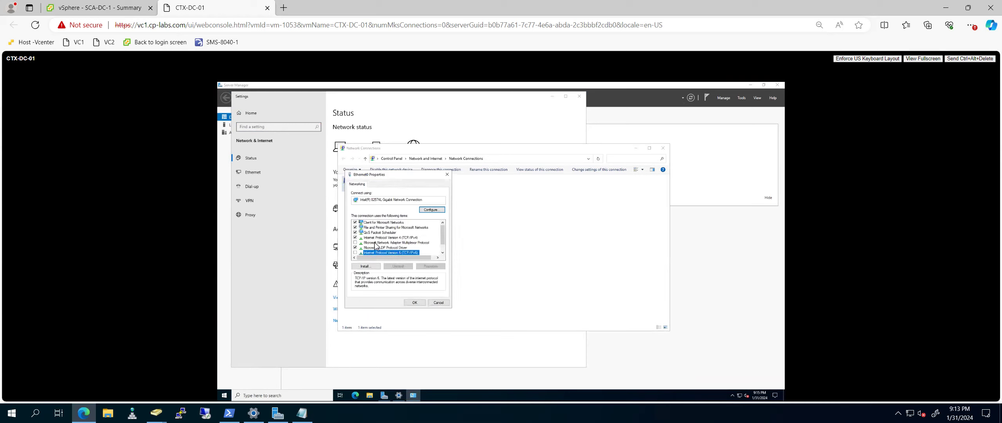
left_click(391, 238)
left_click(432, 267)
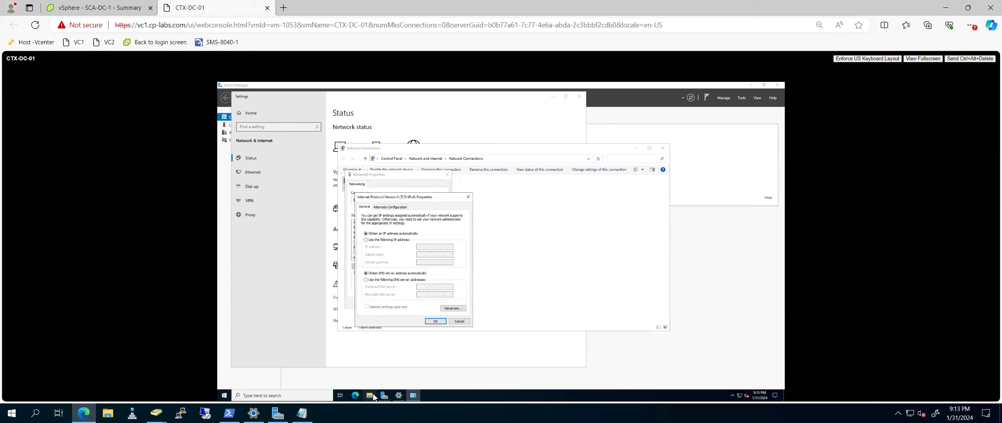
- Launch Windows PowerShell (Admin) from the Start button's right-click menu
left_click(226, 396)
right_click(226, 396)
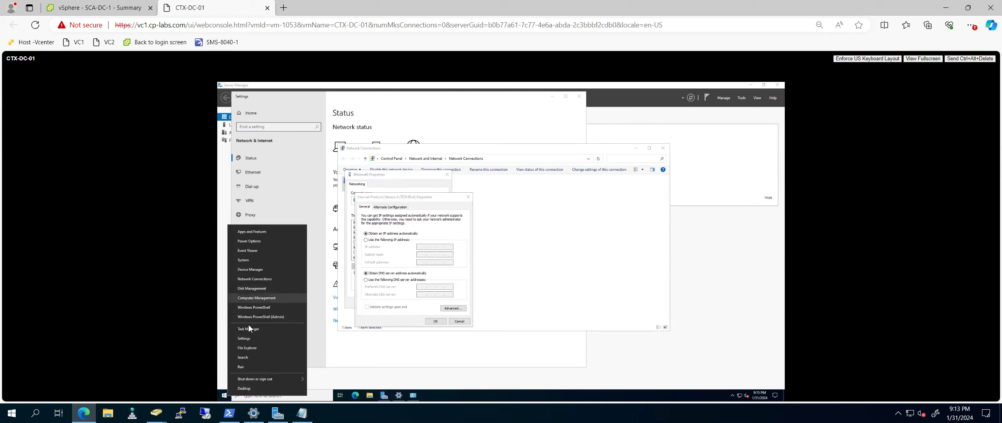
left_click(259, 318)
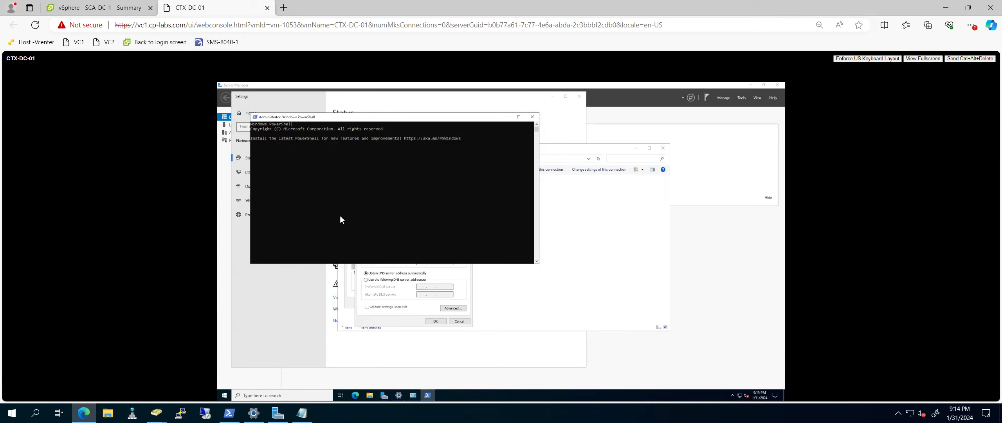
- Run ipconfig to show IPv4 192.168.50.75, mask 255.255.255.0, gateway 192.168.50.1
key("Return")
key("Return")
key("Return")
type("ipconf")
key("Return")
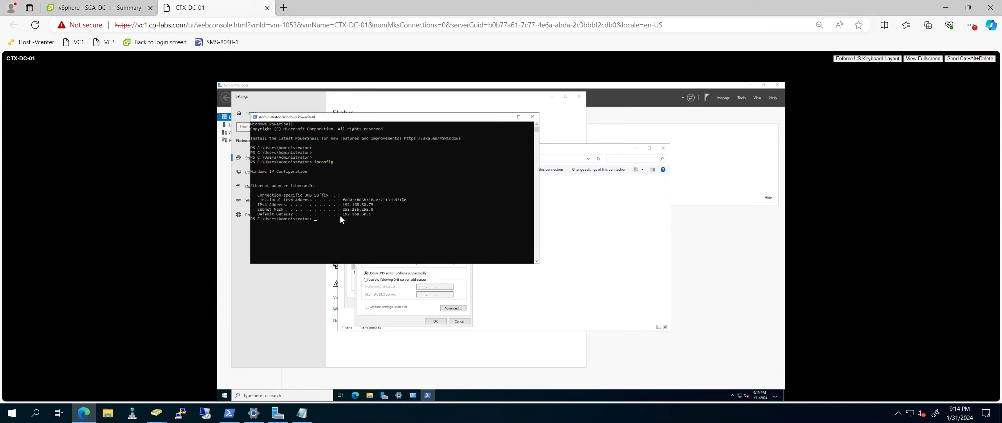
- Keep automatic IPv4 addressing, enter a preferred DNS server, then return to SCA-DC-1's summary
left_click(412, 275)
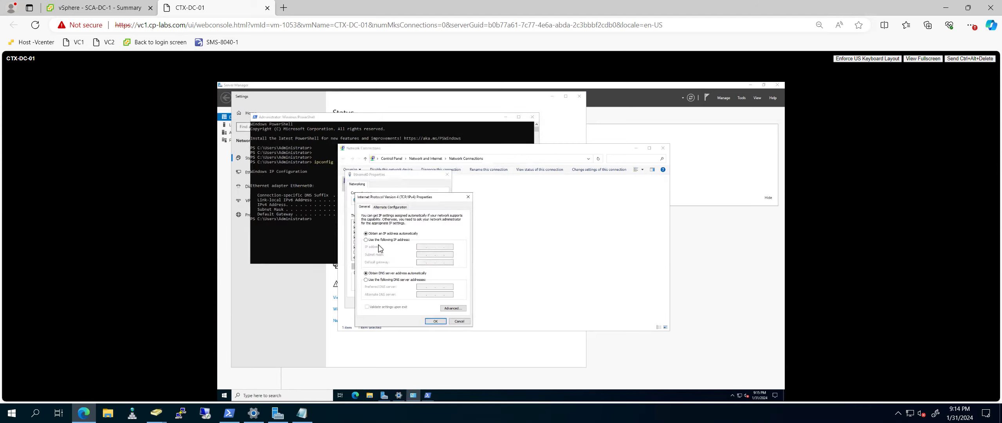
left_click(386, 240)
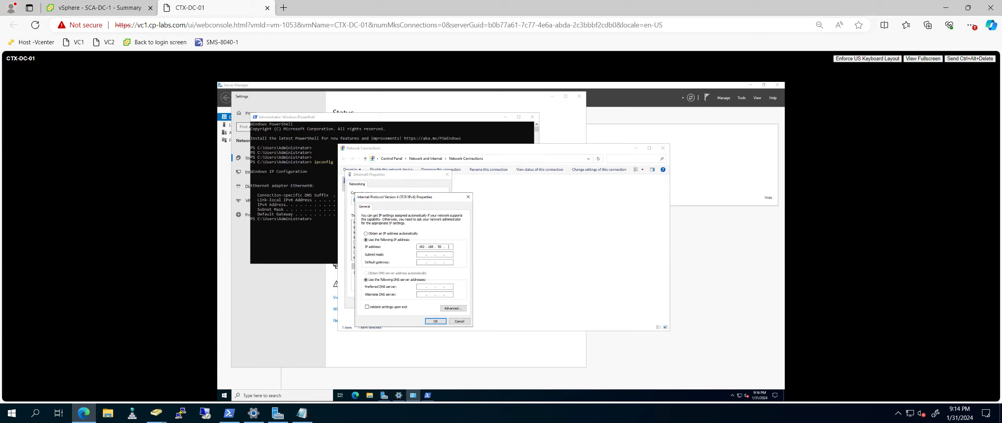
left_click(422, 254)
key("Tab")
key("Tab")
left_click(372, 234)
left_click(418, 286)
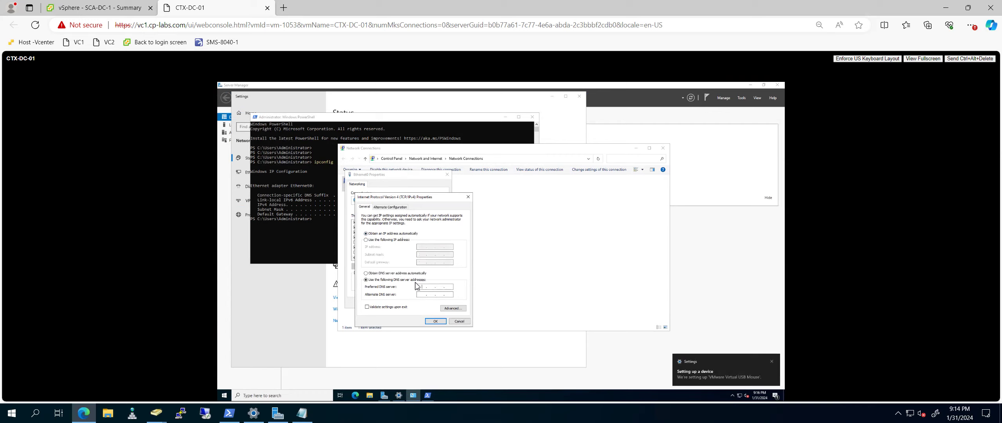
type("192 . 168 . 50 . 101")
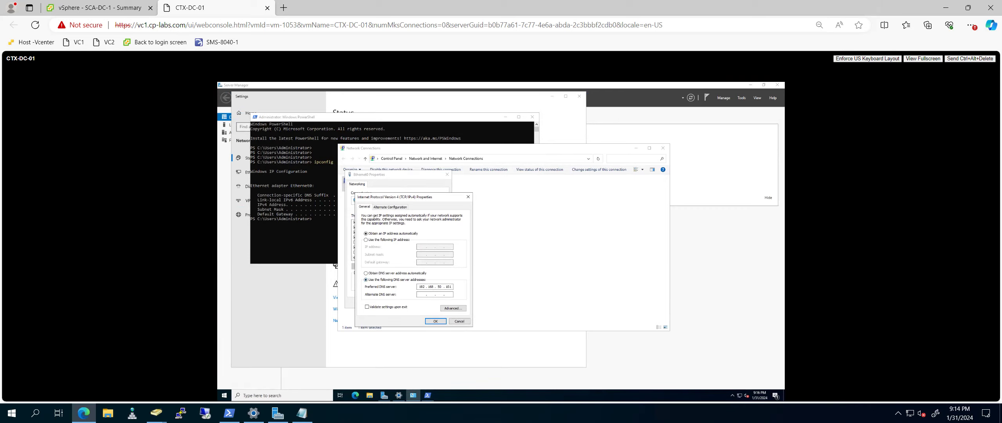
left_click(111, 9)
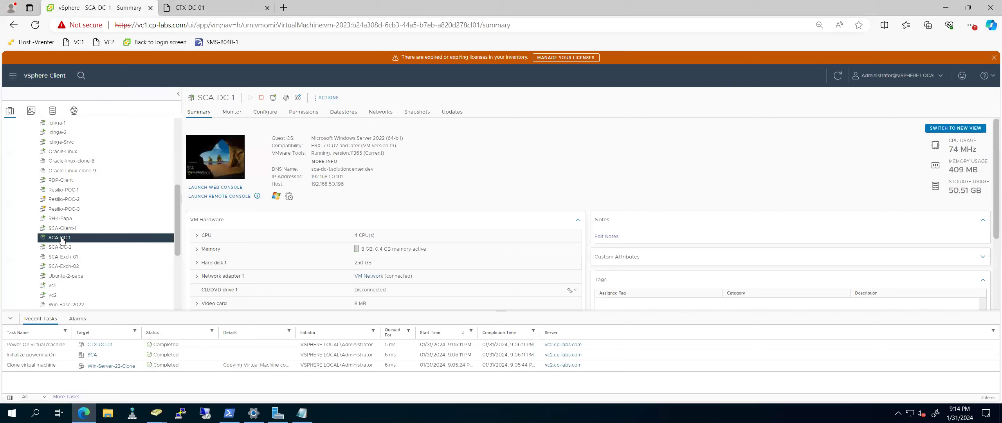
- Sign in to SCA-DC-1's web console, cancel the shutdown reason prompt and open Start
left_click(223, 187)
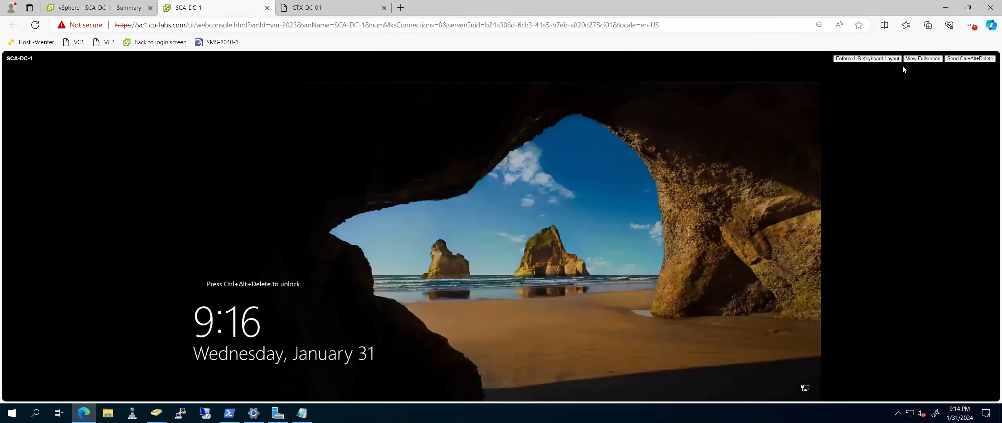
left_click(965, 59)
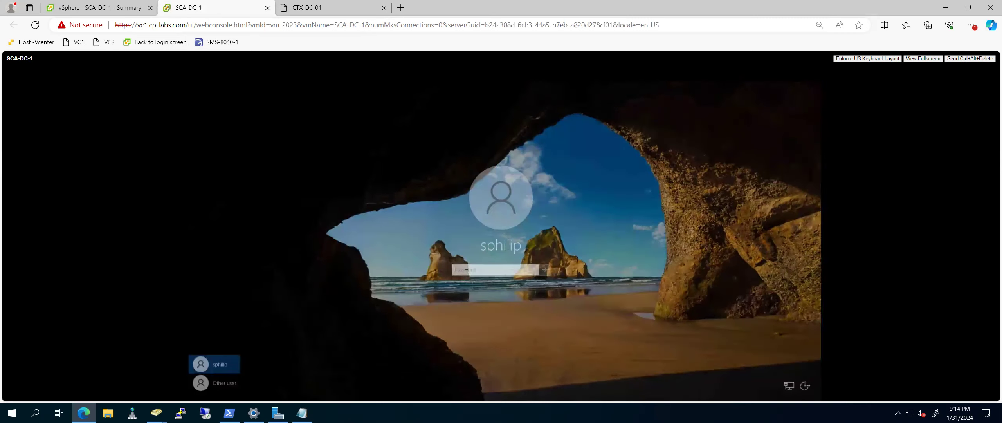
type("**********")
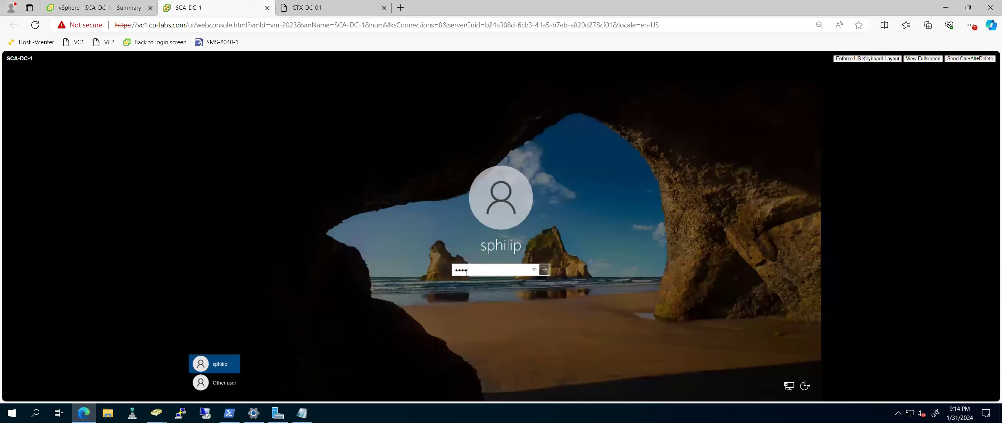
key("Return")
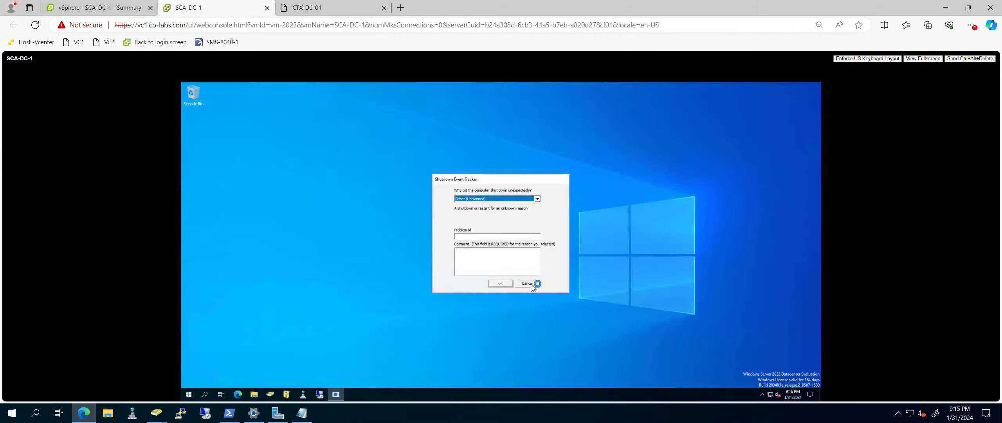
left_click(527, 283)
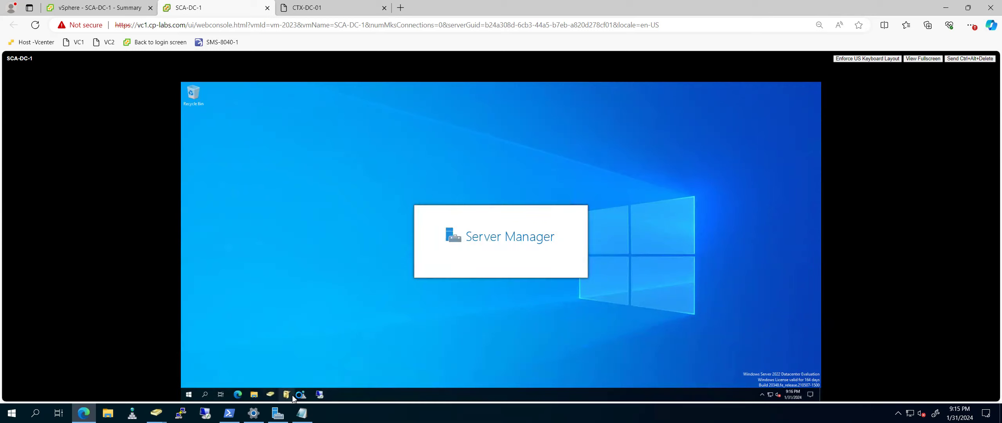
left_click(189, 395)
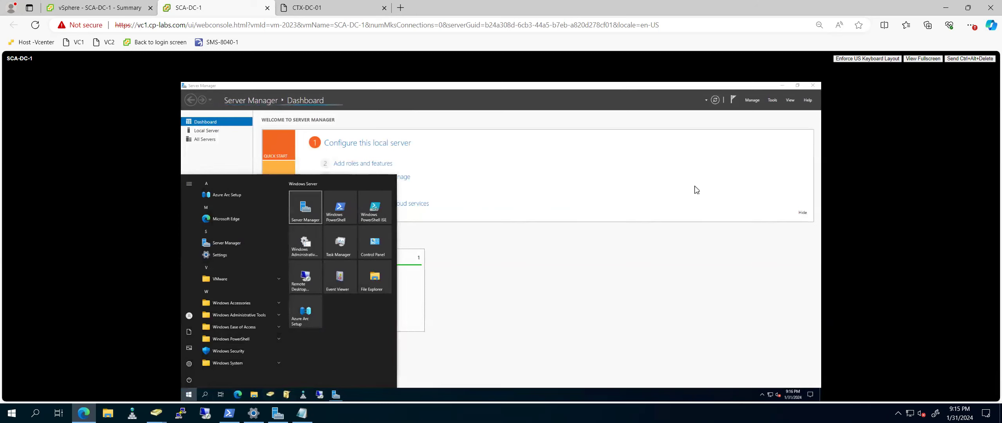
- Maximize Server Manager and open its Tools list
left_click(772, 101)
left_click(608, 147)
left_click(632, 132)
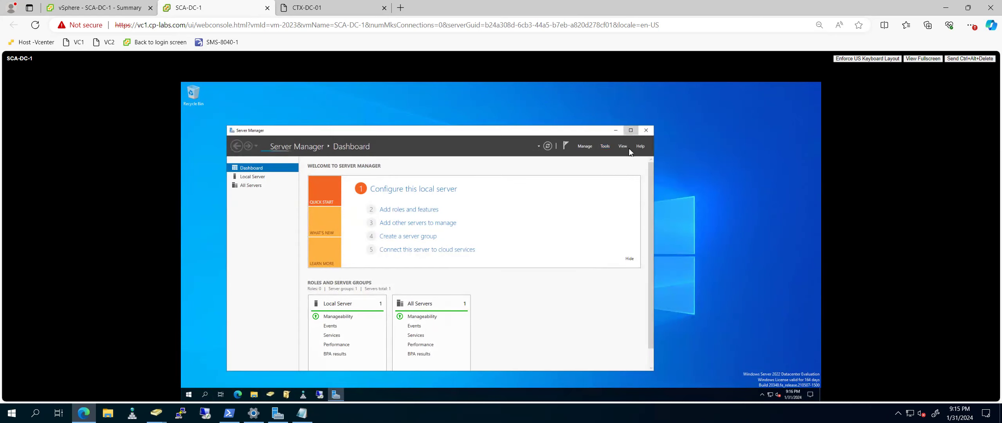
left_click(772, 101)
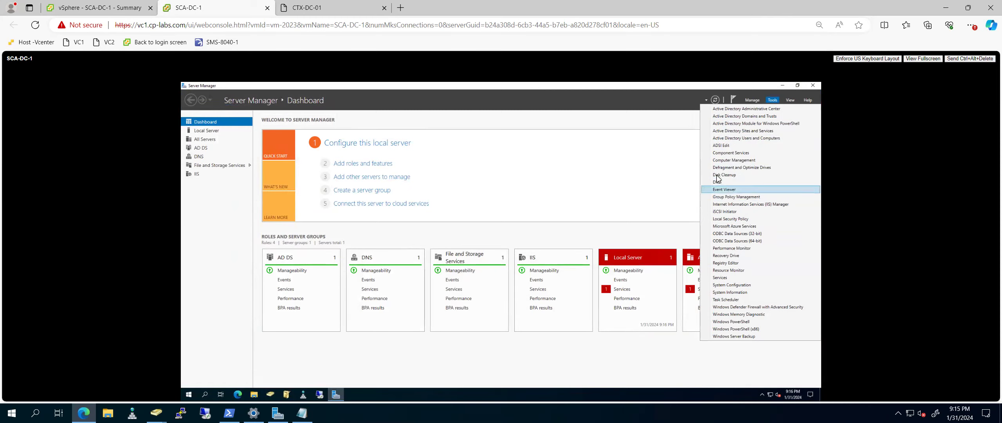
- Search the Start menu for dhcp and dismiss the empty results
left_click(190, 394)
type("dhc")
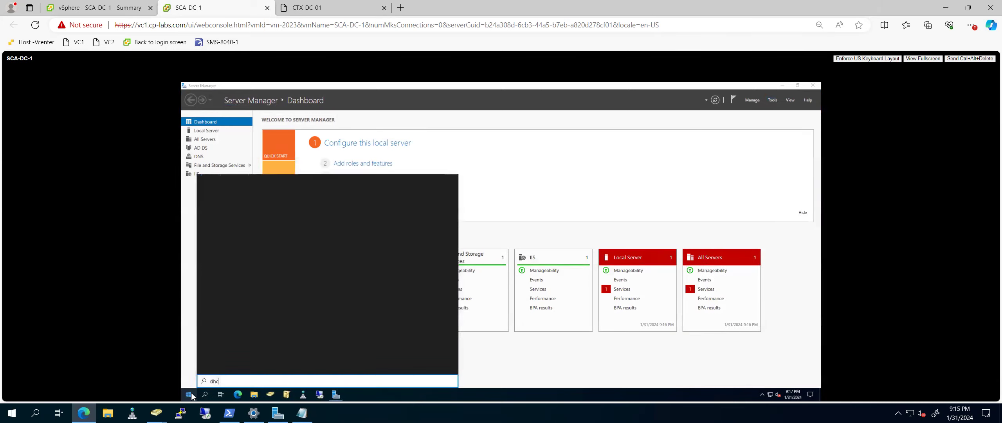
type("p")
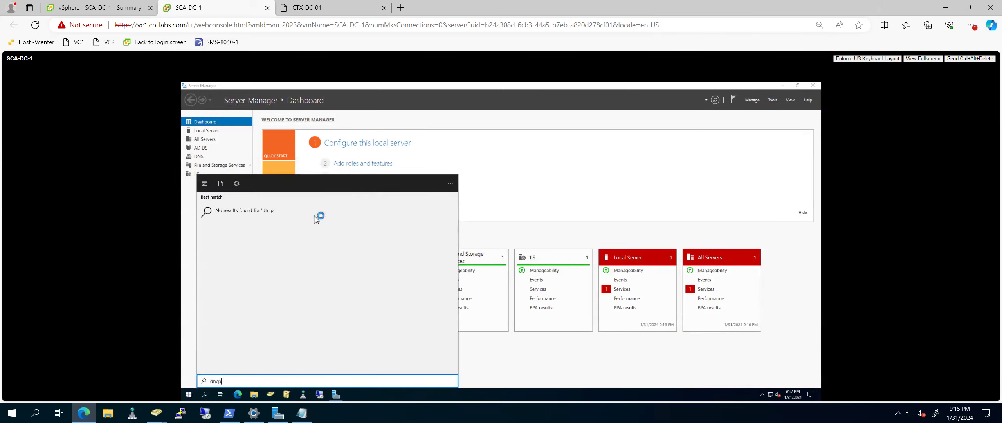
key("Escape")
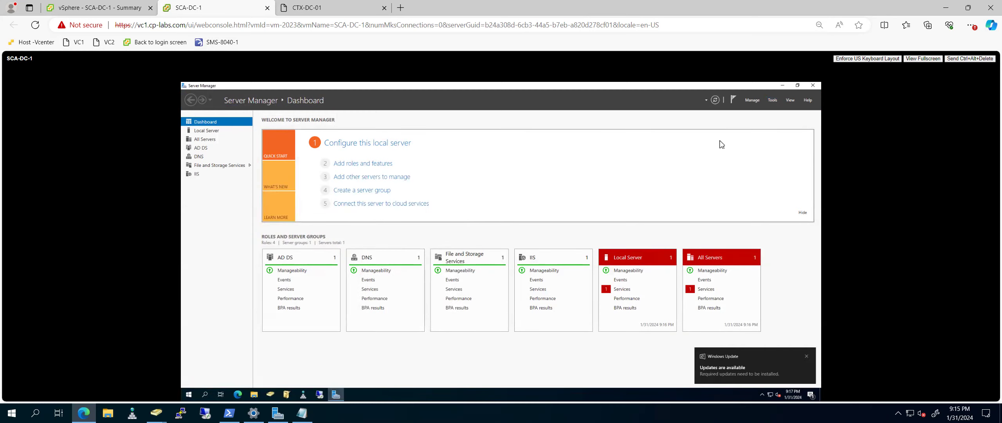
- Check Server Manager's Manage and Tools menus, then switch to the CTX-DC-01 console
left_click(751, 101)
left_click(769, 102)
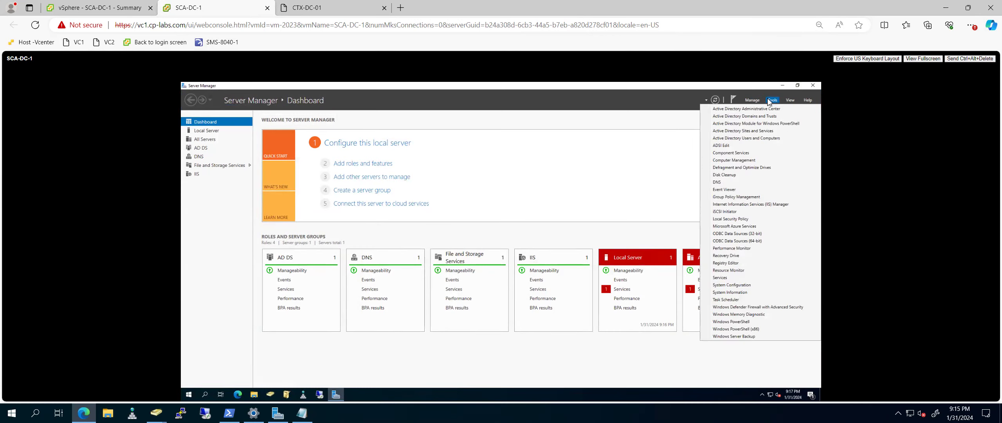
left_click(334, 11)
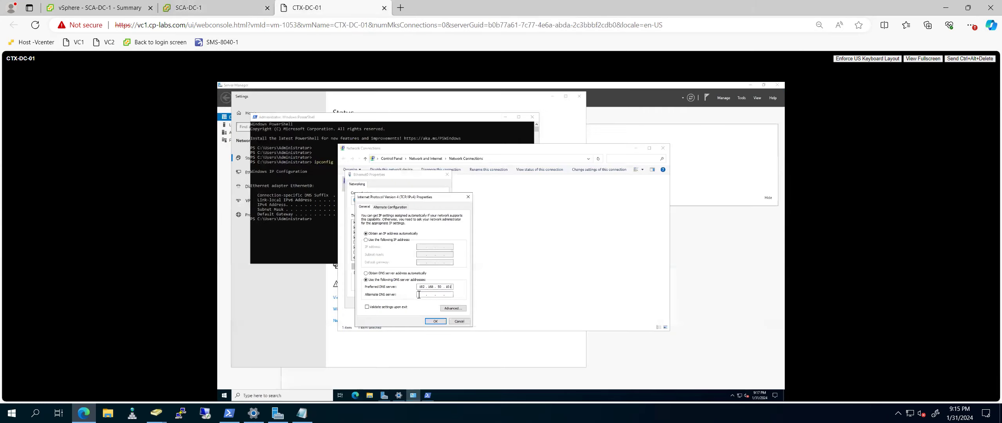
- Give CTX-DC-01's adapter static IP 192.168.50.75, mask 255.255.255.0, gateway 192.168.50.1, and close Ethernet0 Properties
left_click(384, 240)
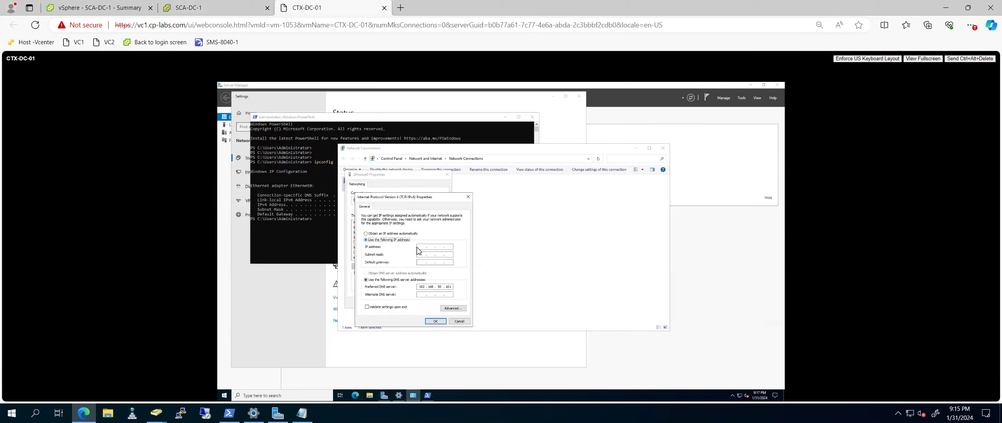
left_click(421, 249)
key("Tab")
left_click(435, 322)
left_click(419, 304)
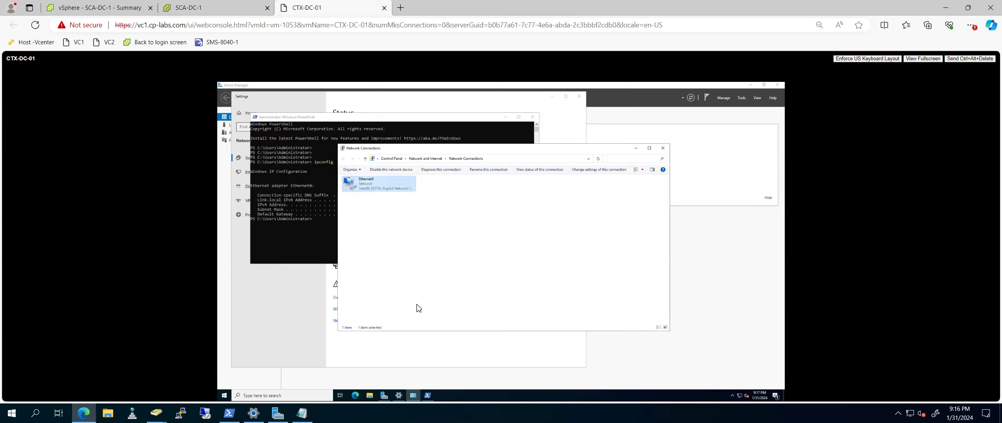
- Close the network settings window and open Server Manager's Local Server page
left_click(288, 309)
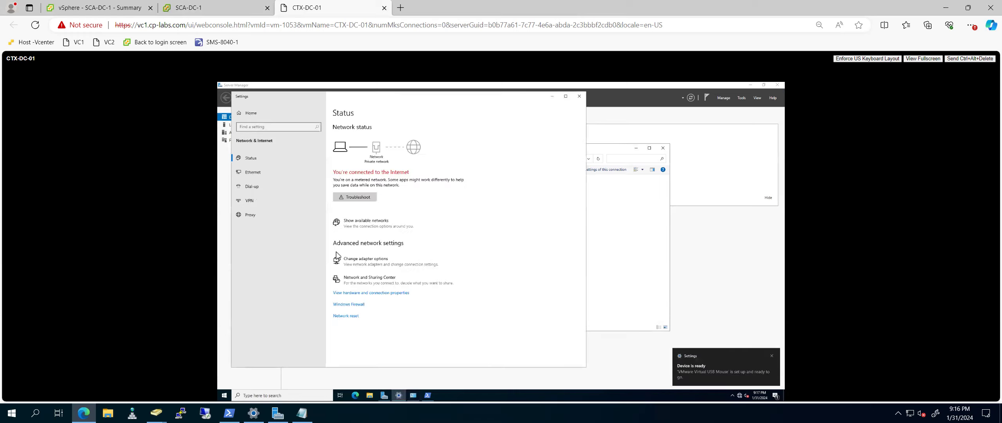
left_click(579, 97)
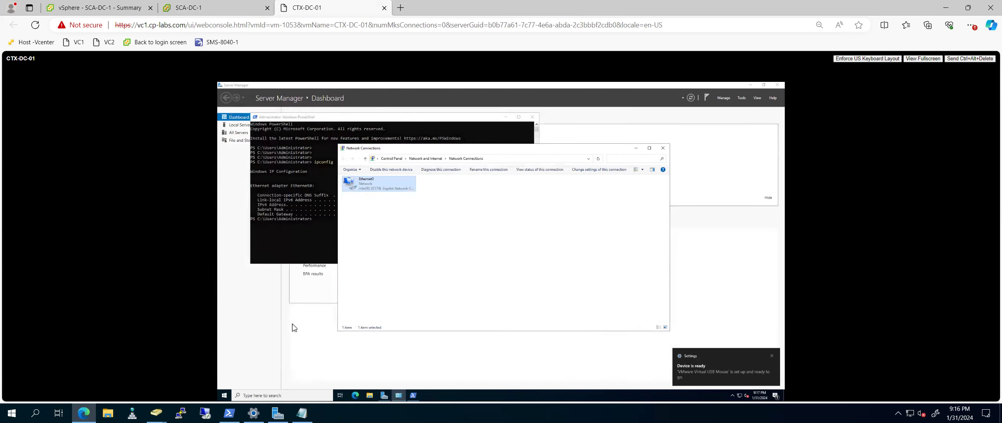
left_click(297, 293)
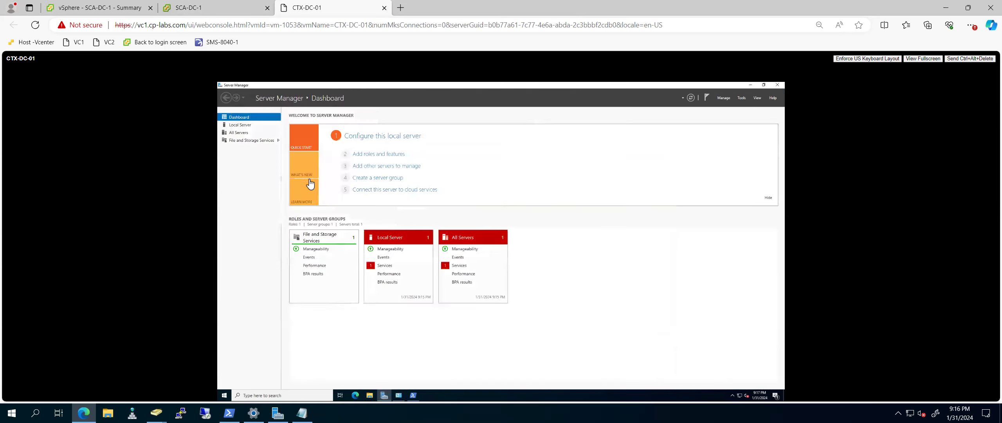
left_click(242, 125)
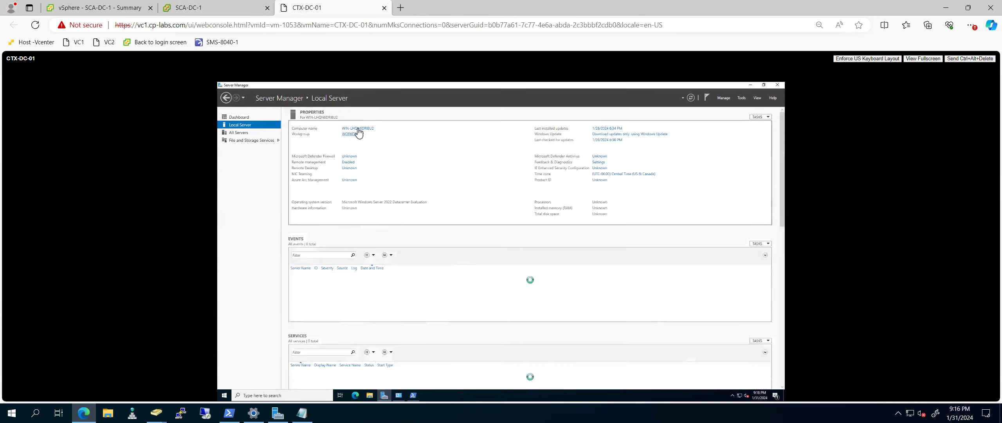
- Rename the computer to CTX-DC-01 and make it a member of domain solutioncenter.dev
left_click(358, 129)
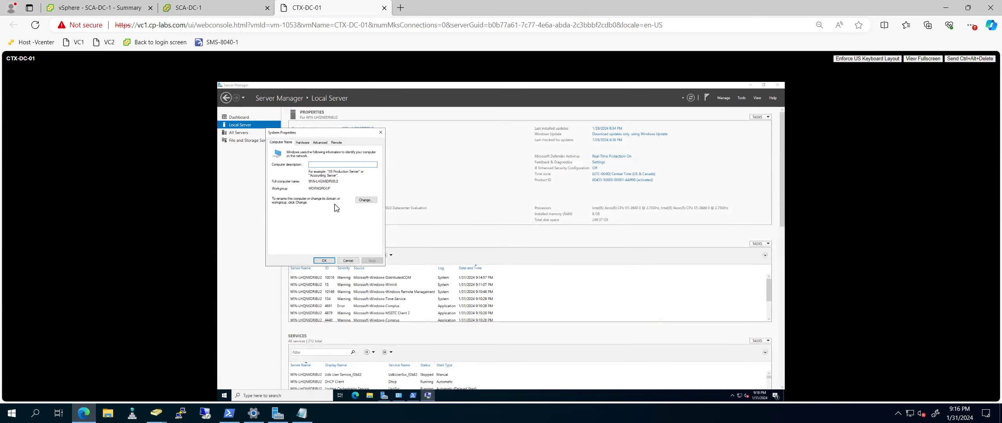
left_click(365, 200)
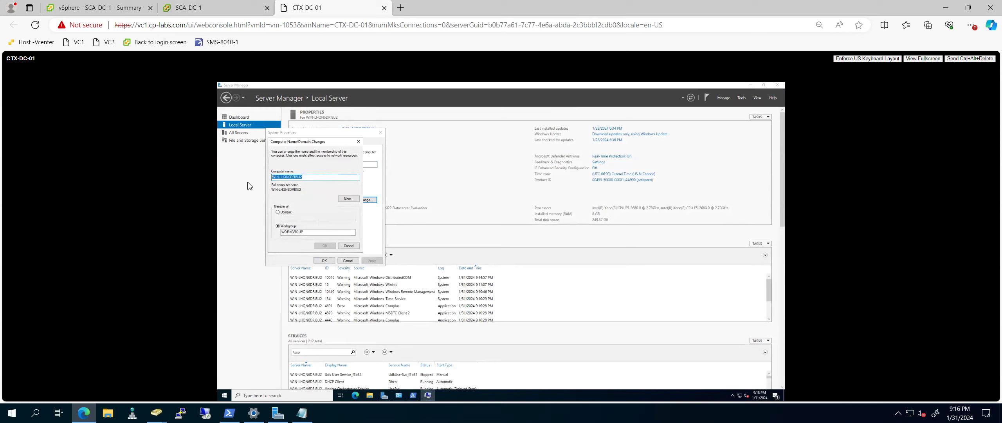
type("CTX-DC-01")
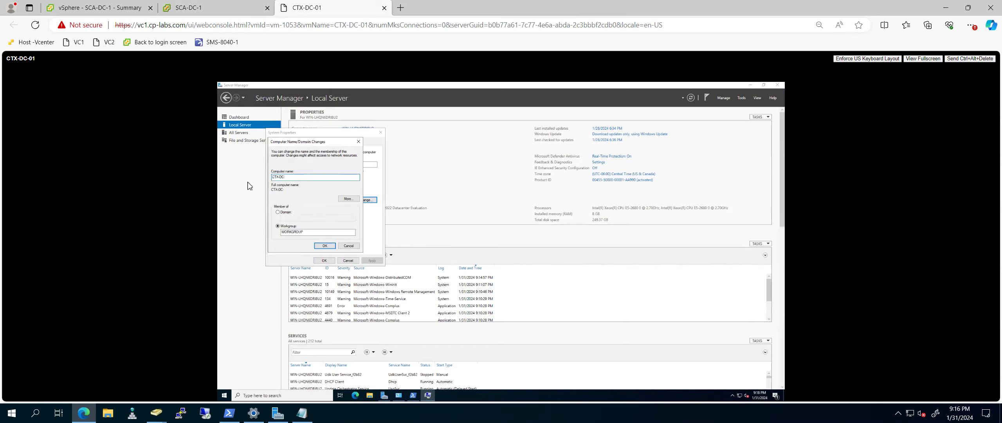
left_click(281, 214)
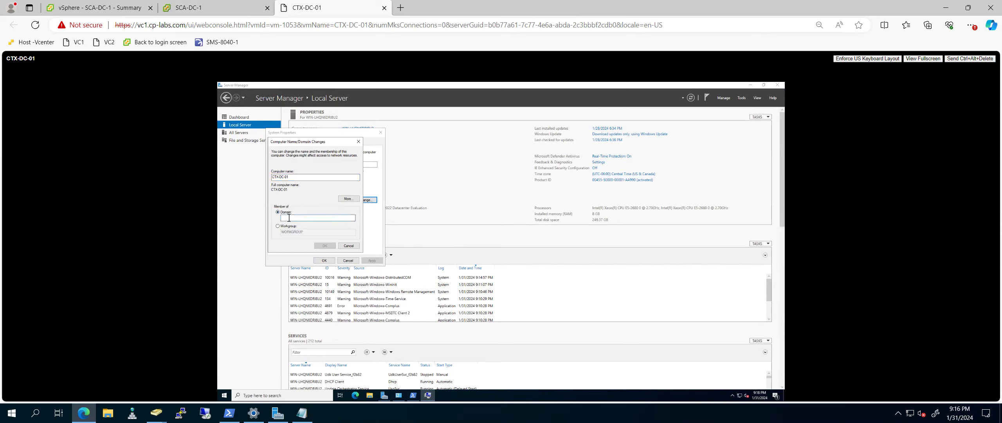
type("solutioncenter.dev")
left_click(325, 246)
- Enter a domain account's username and password to authorize the domain join
left_click(923, 58)
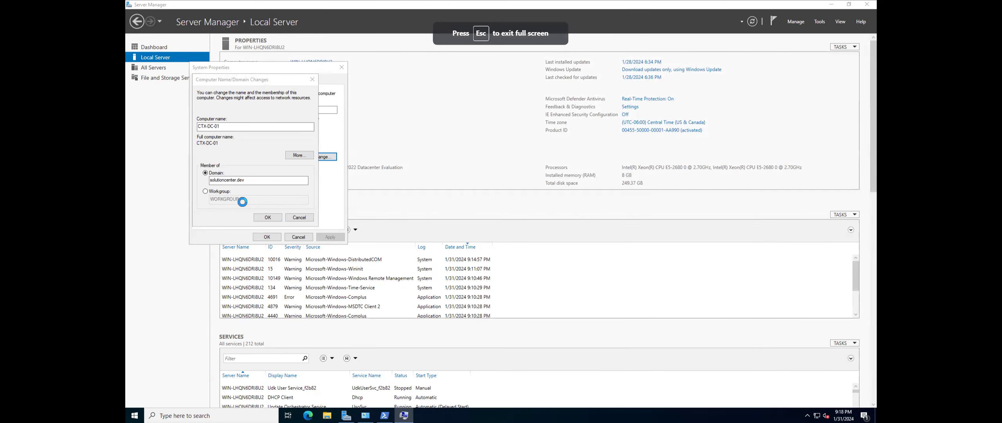
key("Tab")
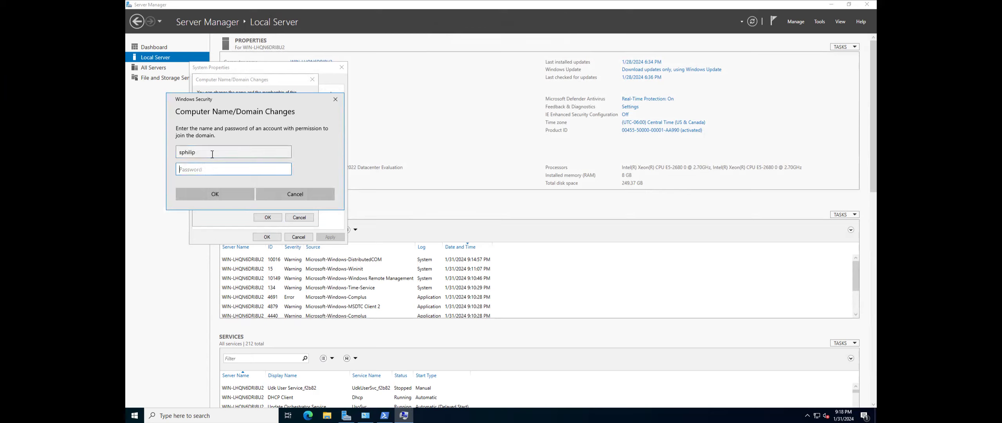
type("••")
left_click(208, 194)
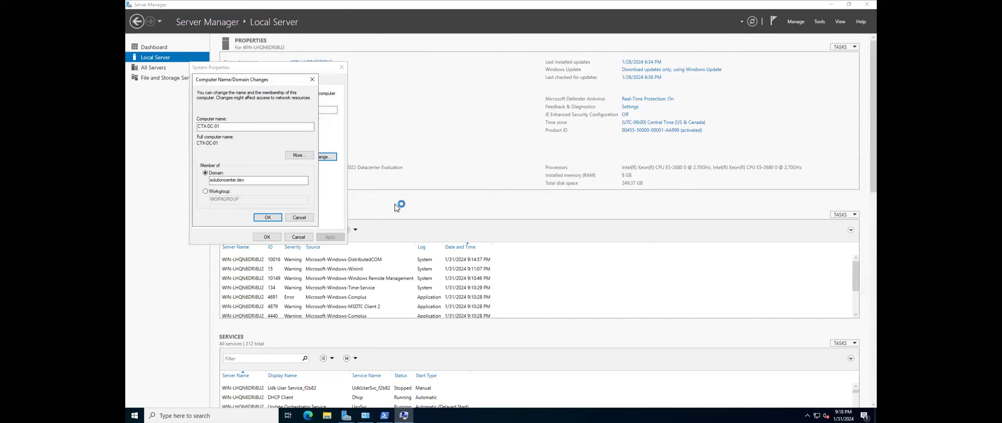
- Acknowledge the welcome, DNS name error and restart messages, then close System Properties
left_click(537, 236)
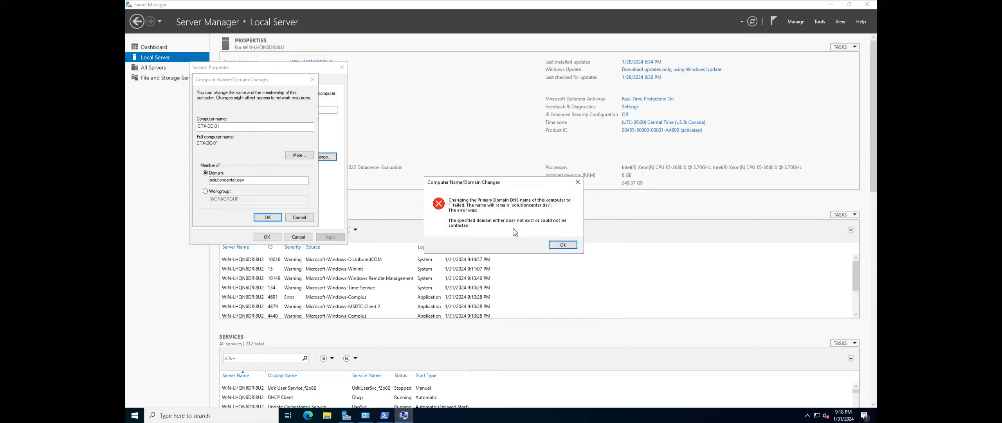
left_click(562, 246)
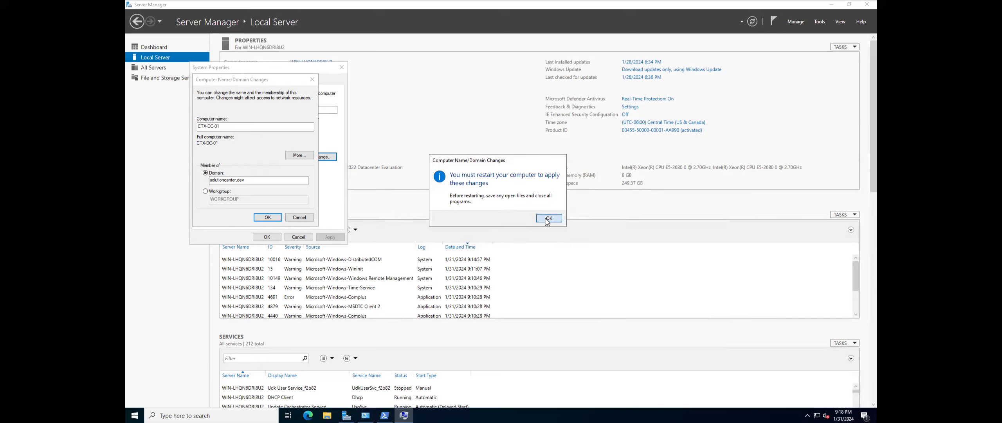
left_click(549, 218)
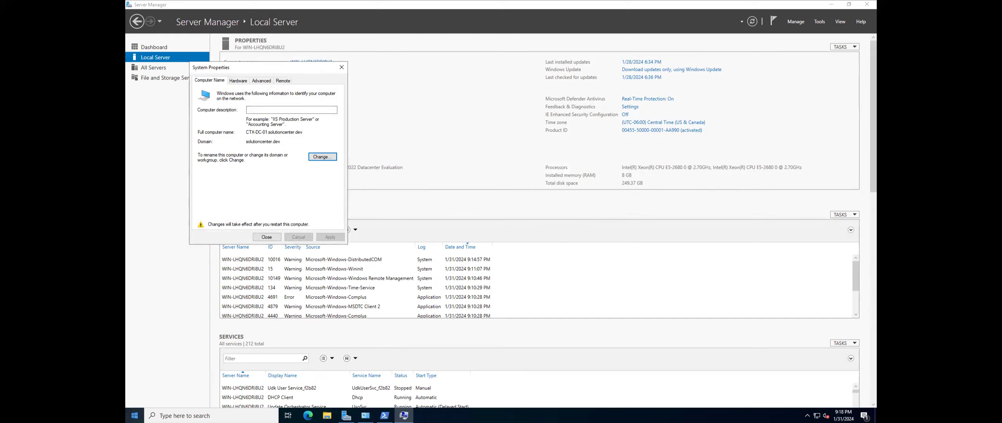
left_click(269, 237)
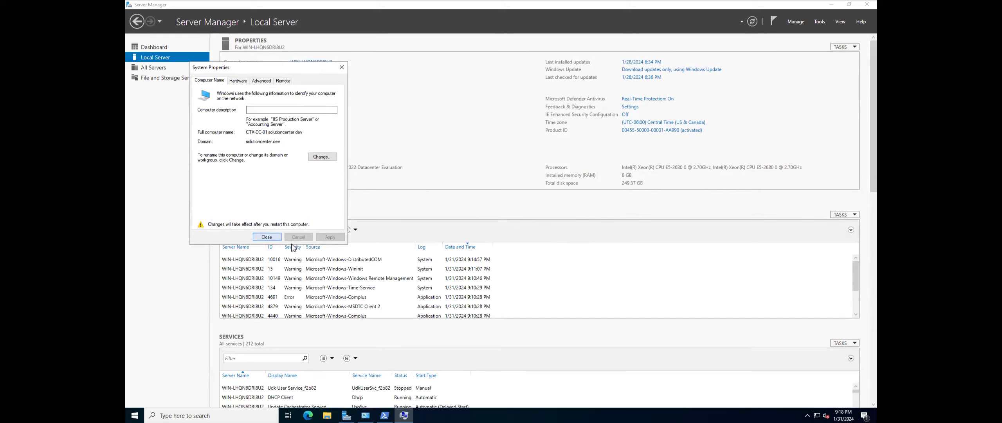
- Restart CTX-DC-01 now and exit the full-screen console view
left_click(506, 216)
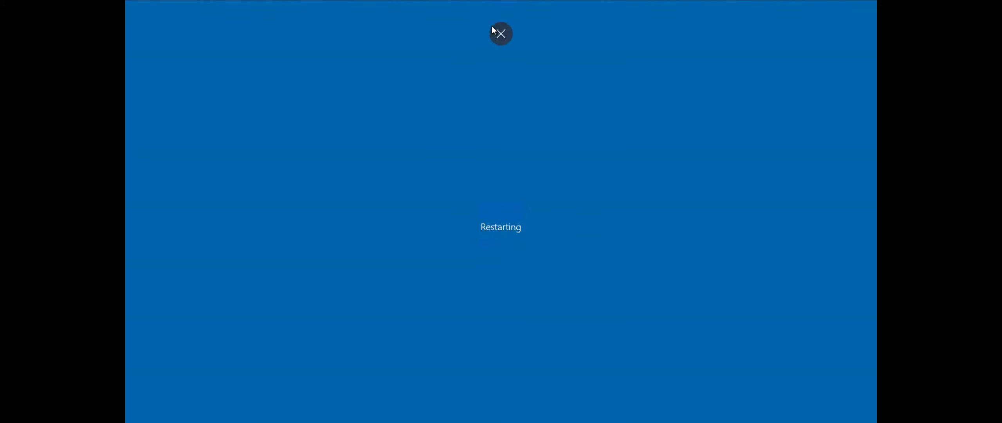
left_click(500, 28)
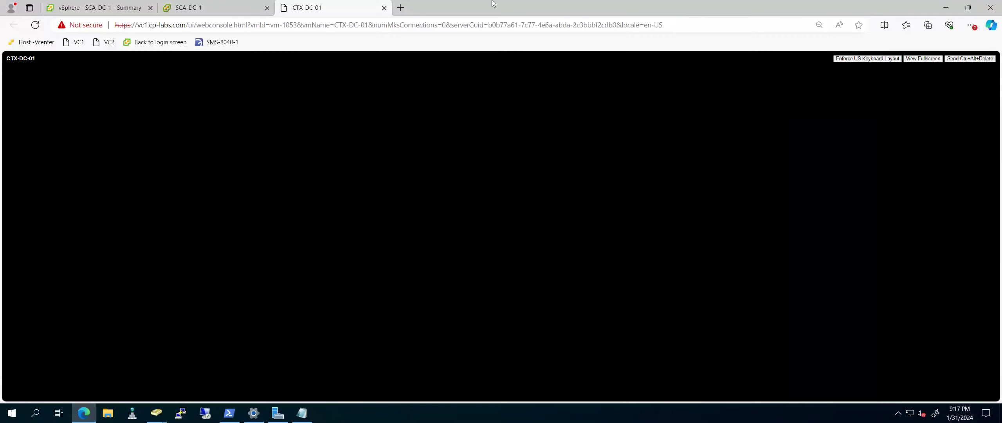
mouse_move(534, 3)
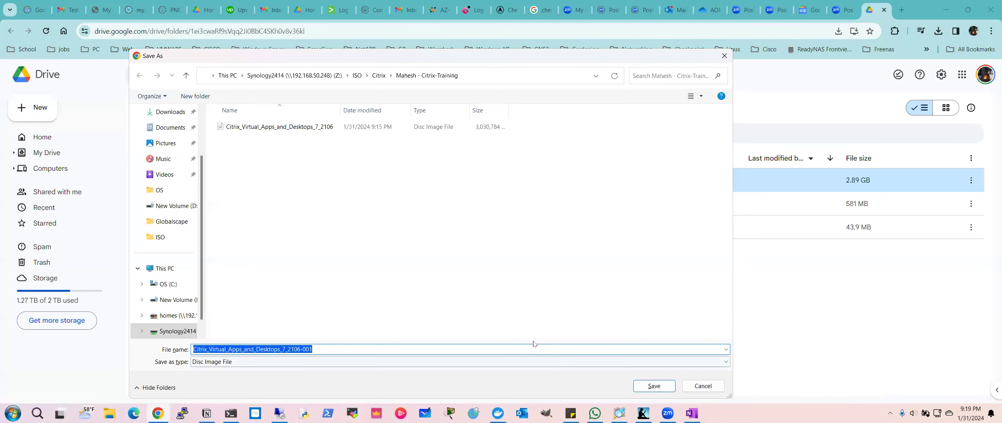
- Save the Citrix ISO and its zipped copy to the Z:\ISO\Citrix training folder
key("Return")
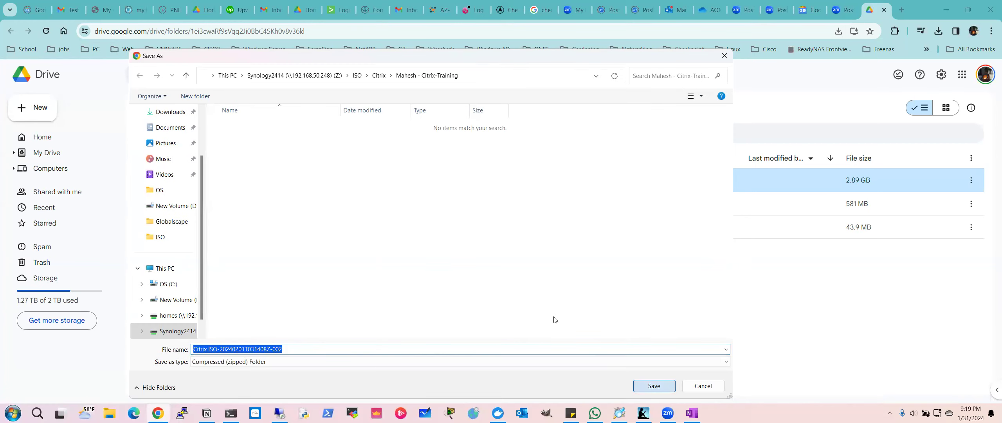
left_click(642, 385)
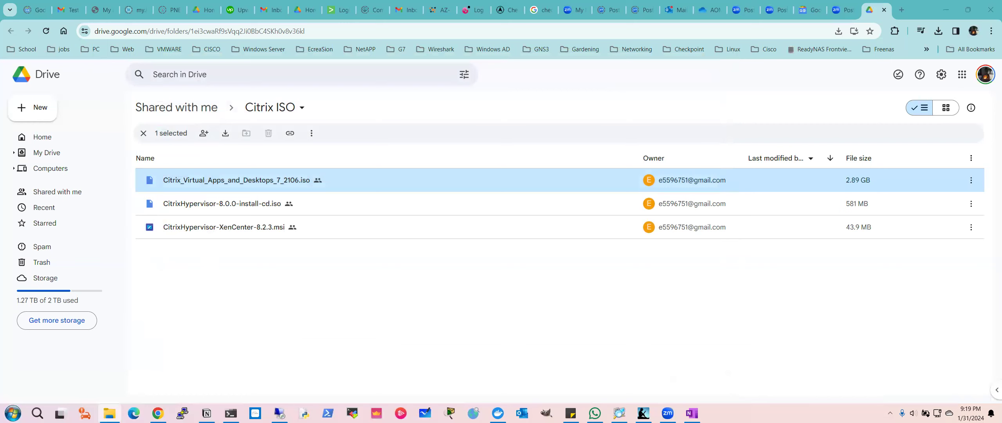
key("super+e")
- Browse Synology2414 (Z:) to ISO\Citrix\Citrix-Training and select the 2.88 GB Citrix ISO
scroll(309, 235, "down", 5)
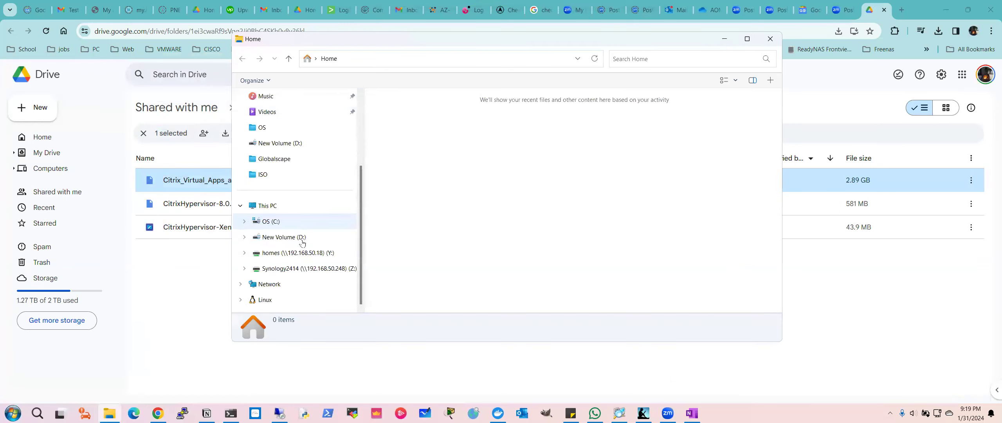
left_click(295, 270)
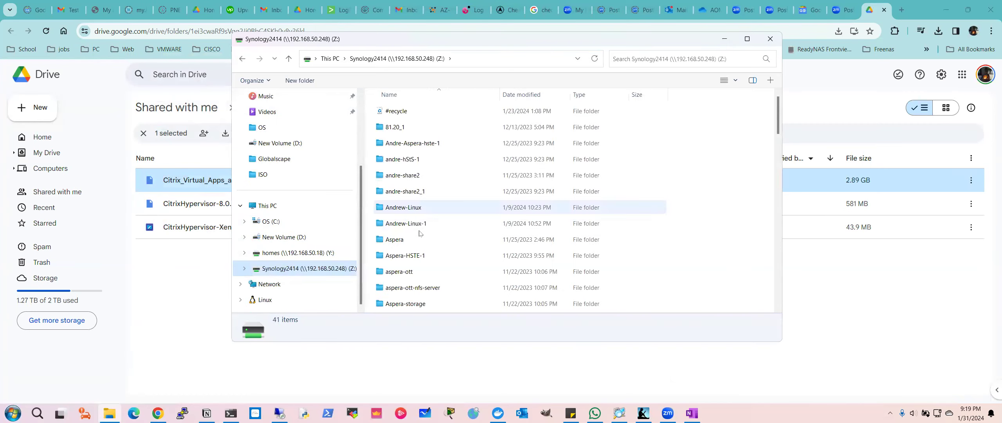
scroll(417, 245, "down", 5)
left_click(431, 288)
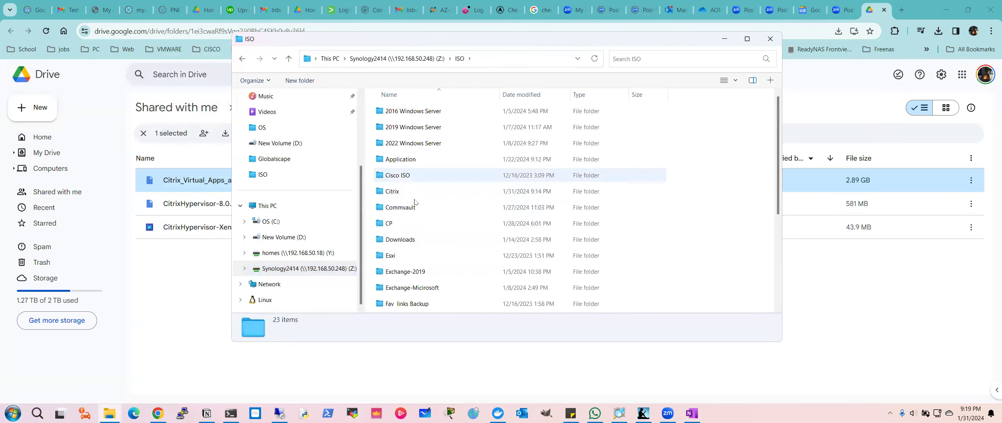
scroll(407, 220, "up", 3)
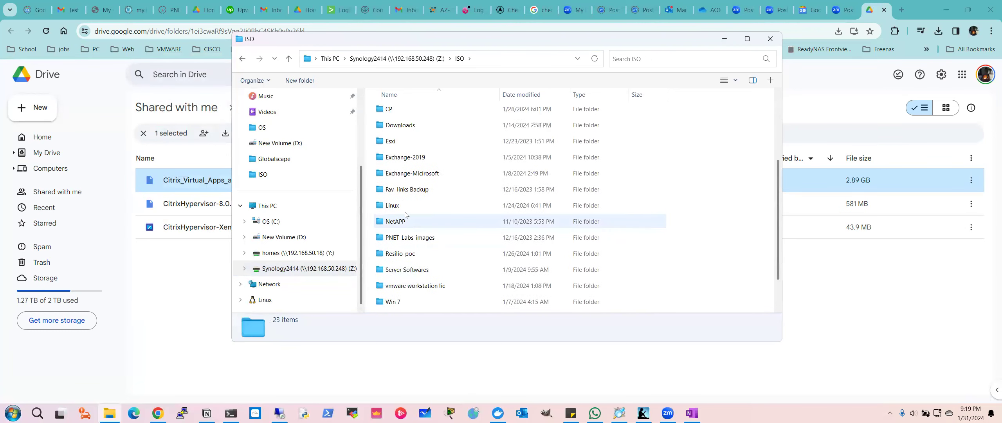
left_click(395, 192)
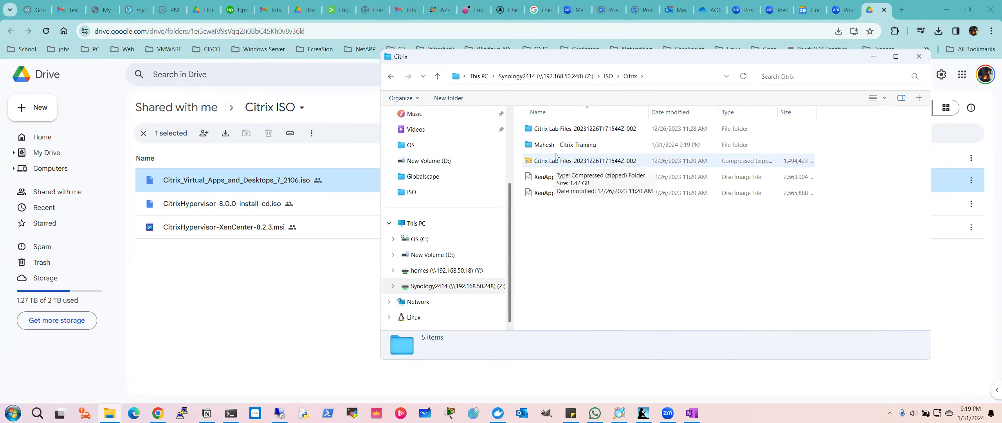
left_click(557, 143)
key("Return")
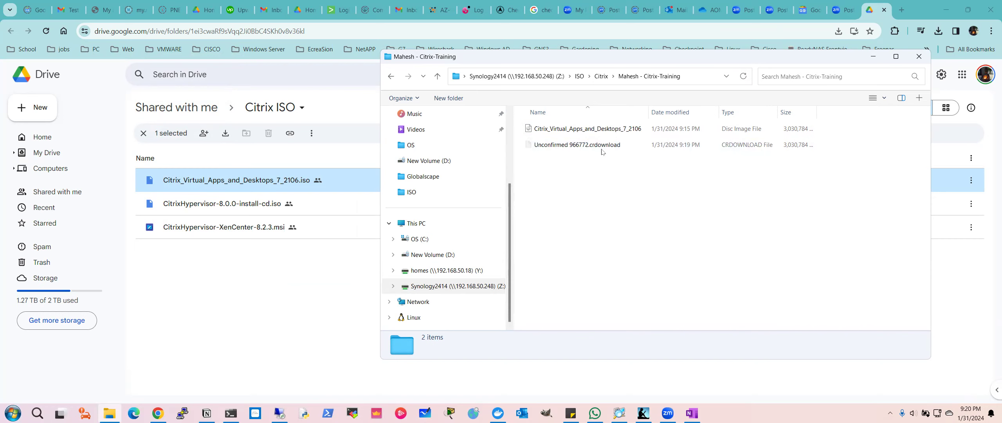
left_click(594, 134)
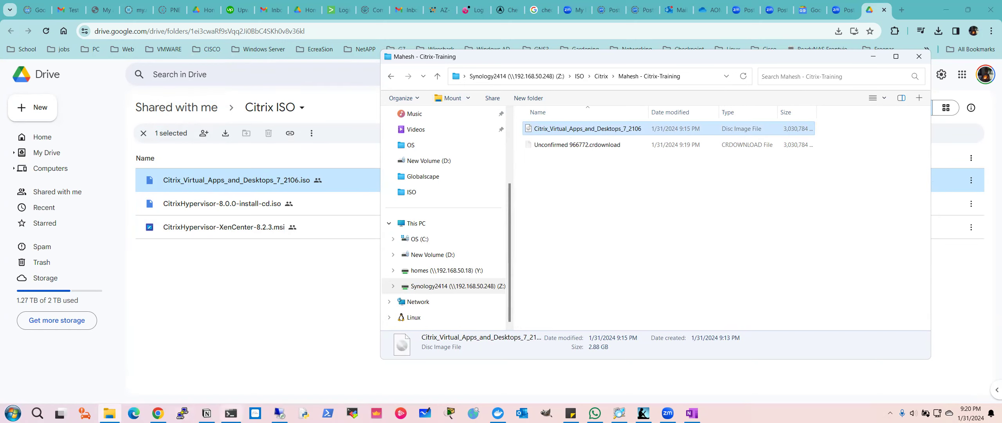
left_click(280, 413)
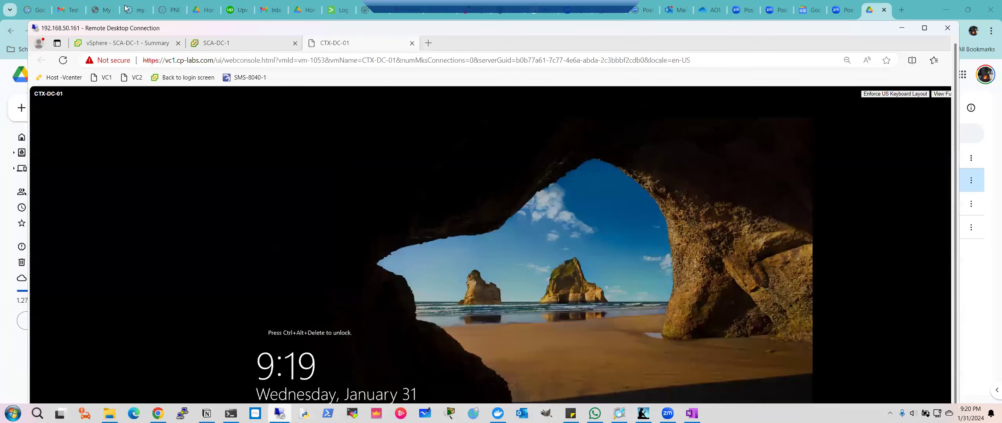
- Go to vSphere's storage view and open the ISO folder in Datastore-1TB's files
double_click(129, 28)
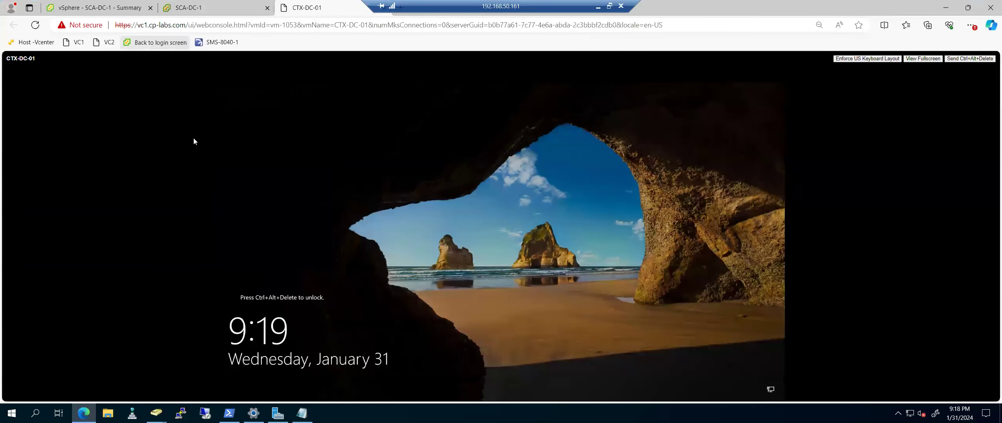
key("ctrl+Tab")
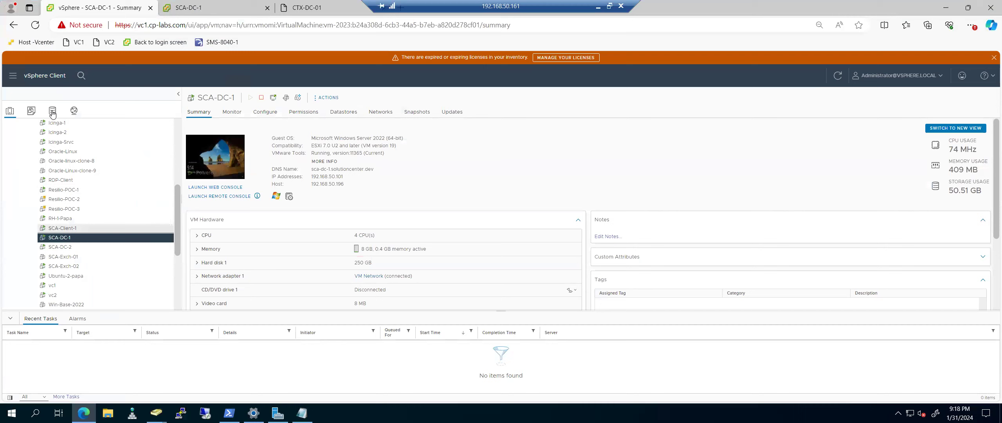
scroll(69, 195, "up", 3)
key("ctrl+alt+4")
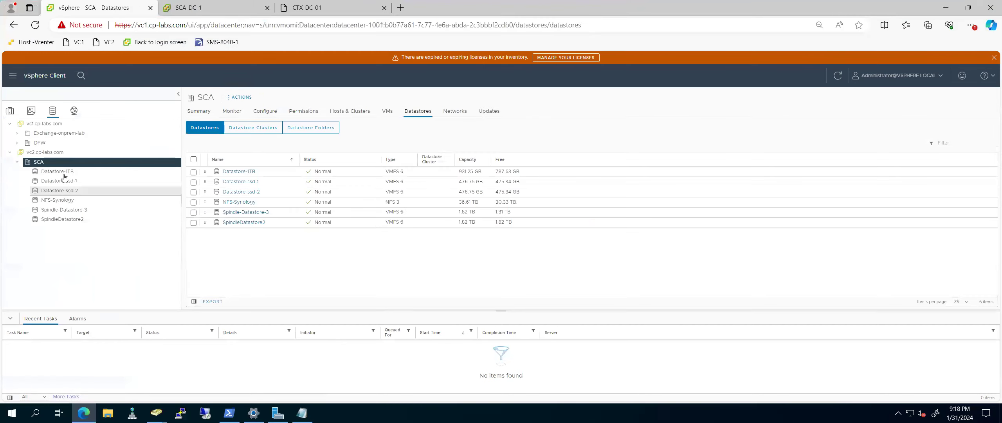
left_click(59, 172)
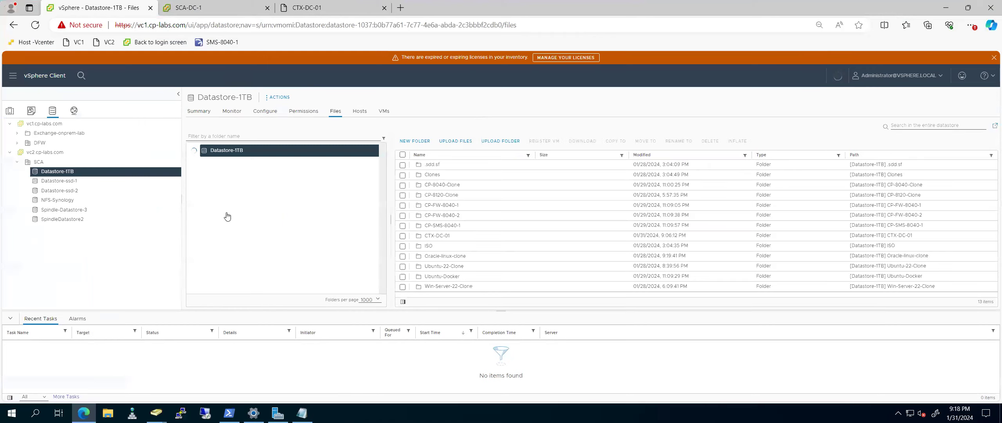
left_click(220, 264)
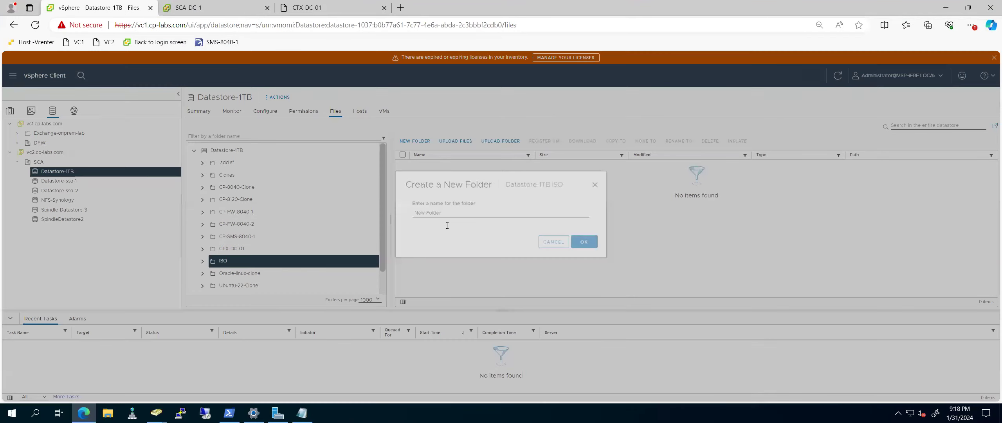
- Create a Citrix folder inside ISO and refresh to confirm it appears
key("BackSpace")
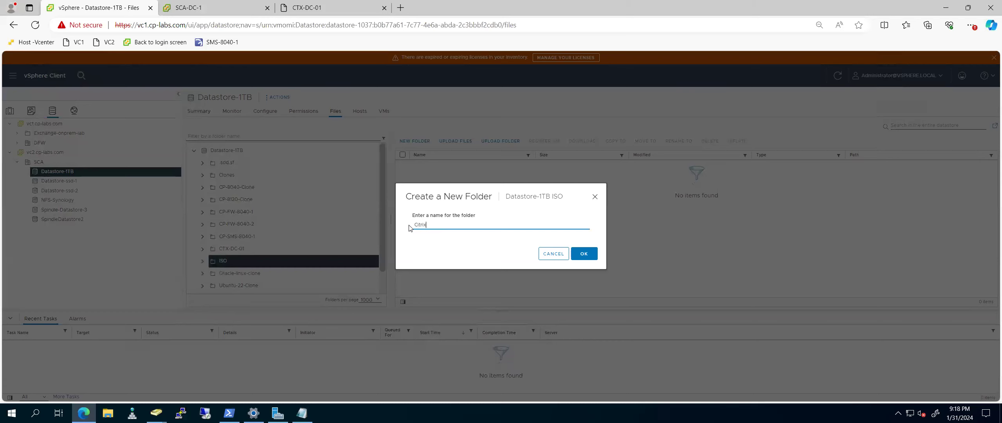
left_click(585, 253)
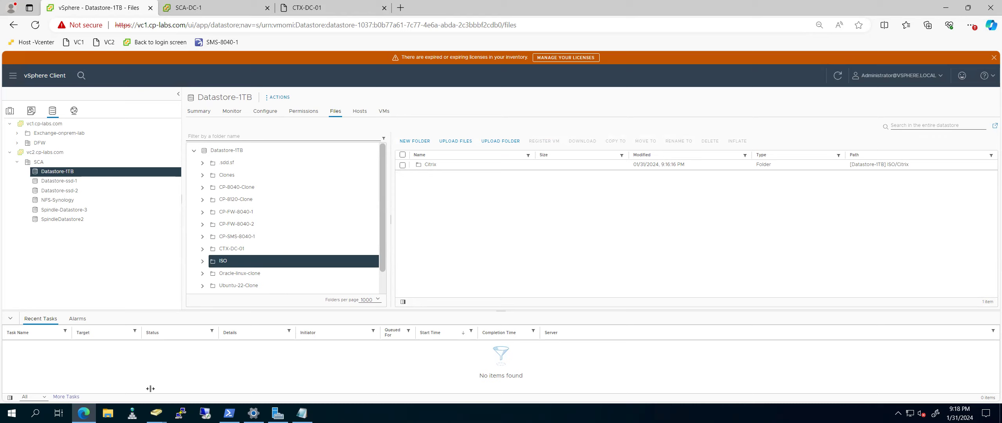
left_click(35, 26)
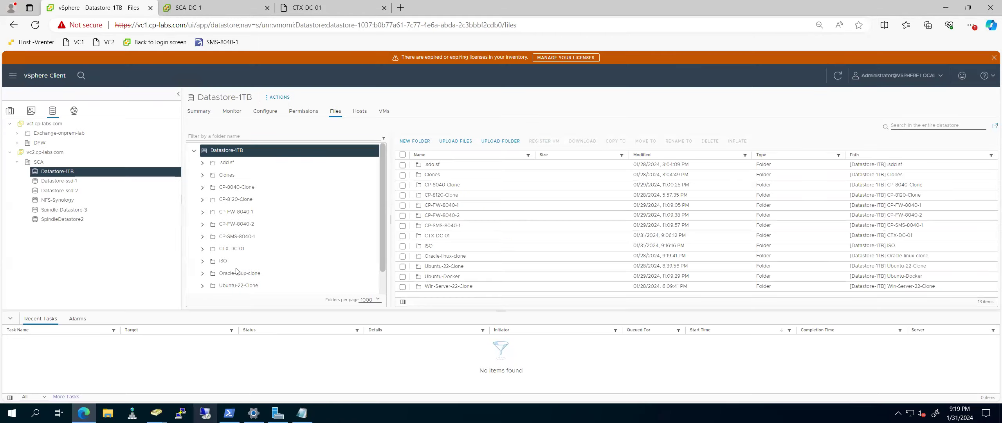
left_click(203, 262)
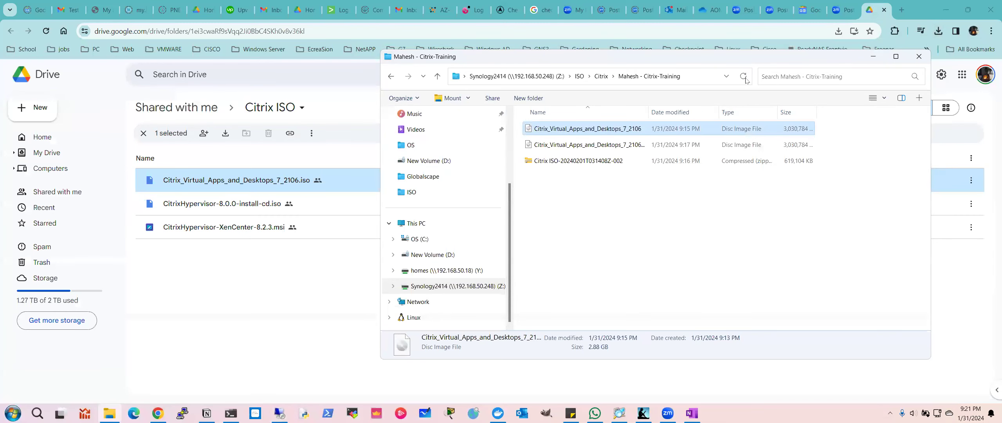
left_click(744, 77)
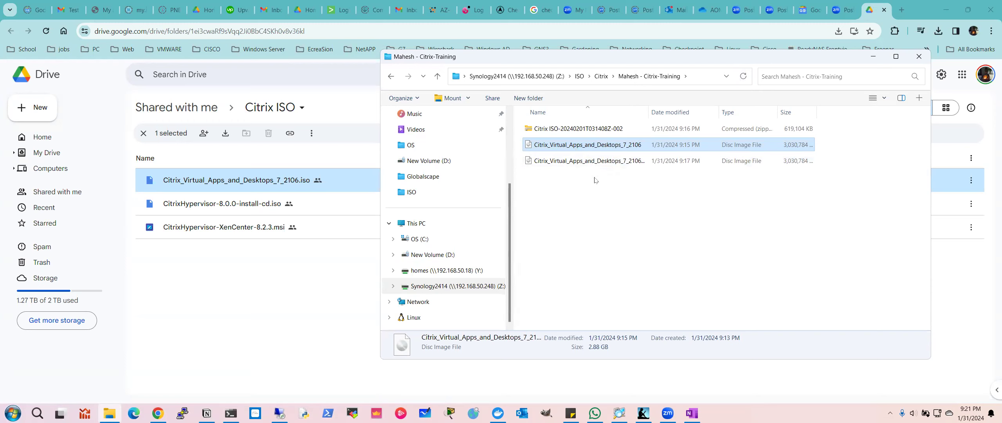
- Copy the Citrix_Virtual_Apps_and_Desktops_7_2106 ISO file and return to the remote desktop
right_click(593, 146)
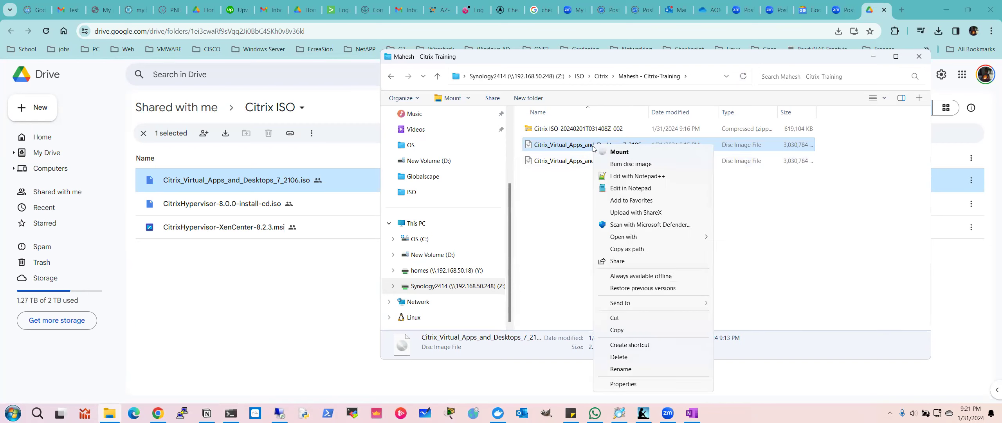
left_click(618, 329)
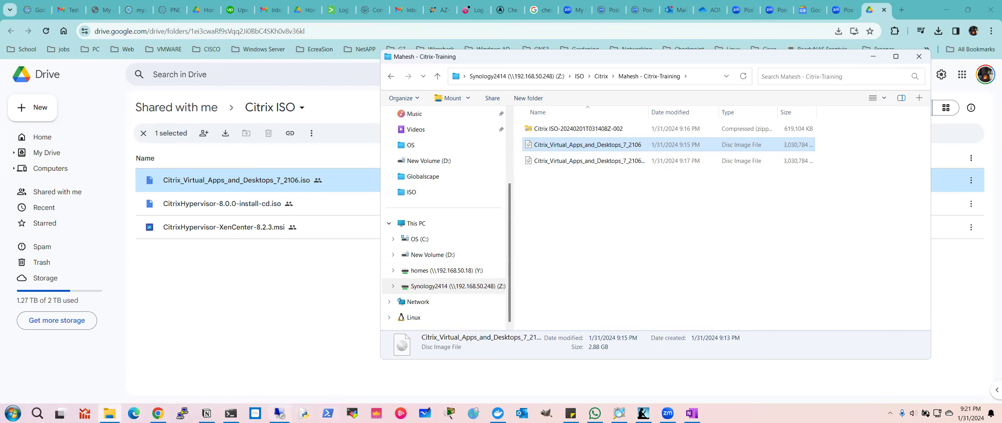
key("alt+Tab")
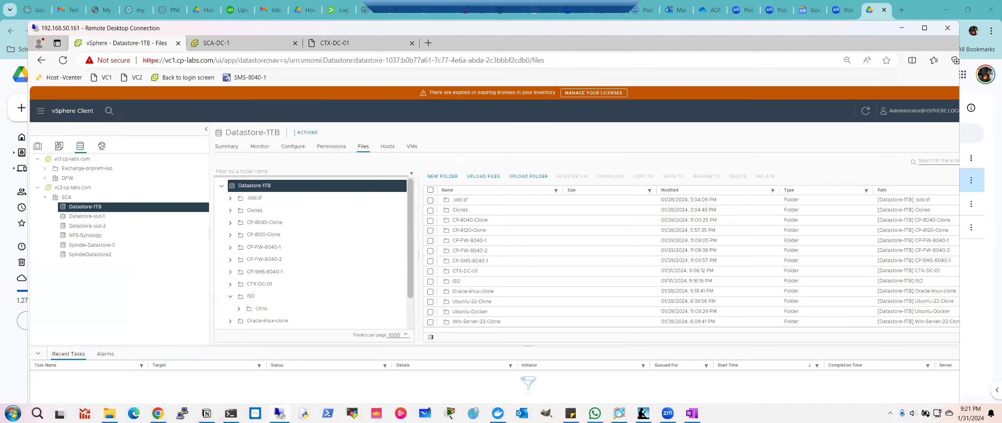
- Open the Downloads folder in File Explorer on the full-screen remote server
key("ctrl+alt+Break")
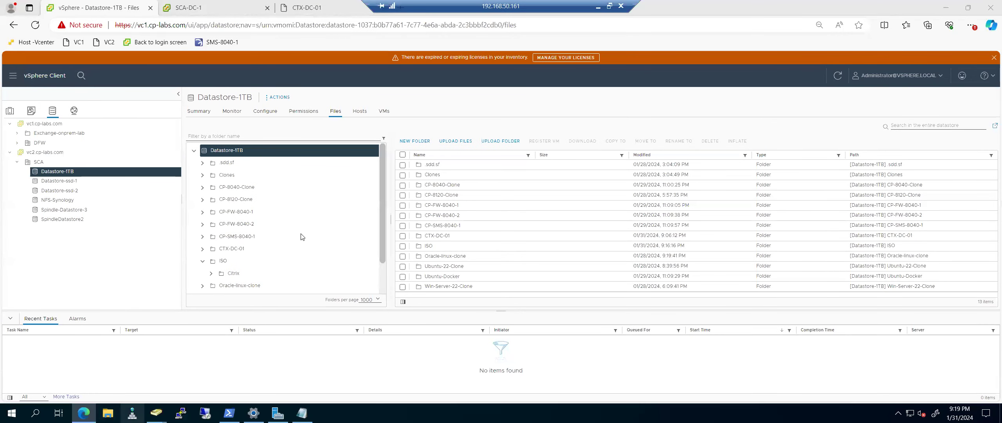
key("super+e")
left_click(267, 204)
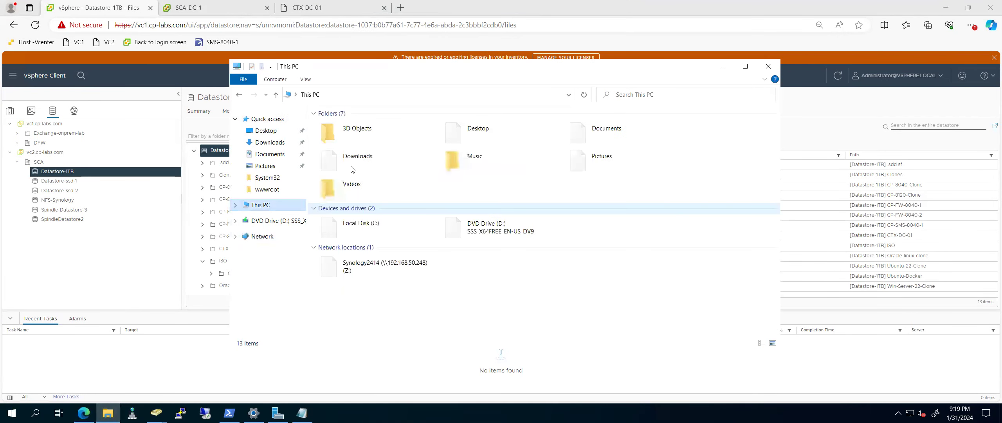
double_click(353, 160)
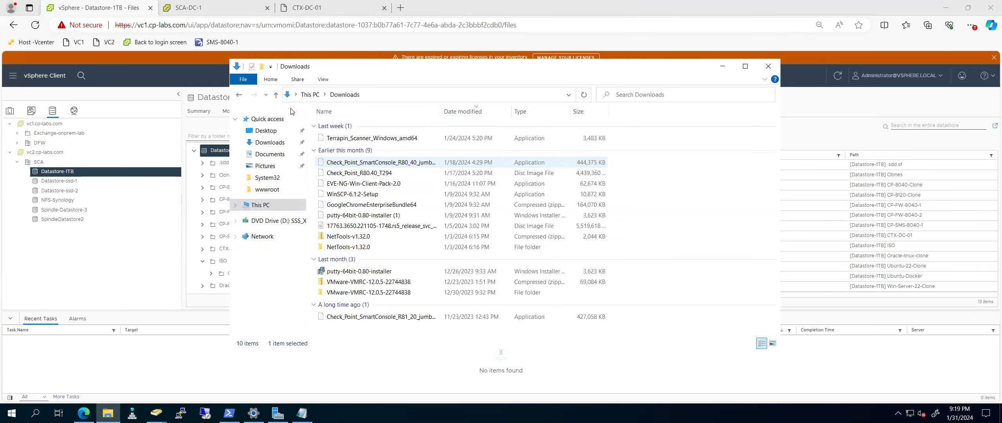
- Paste the Citrix Virtual Apps and Desktops file into Downloads, then open the datastore's ISO/Citrix folder
left_click(271, 79)
left_click(290, 103)
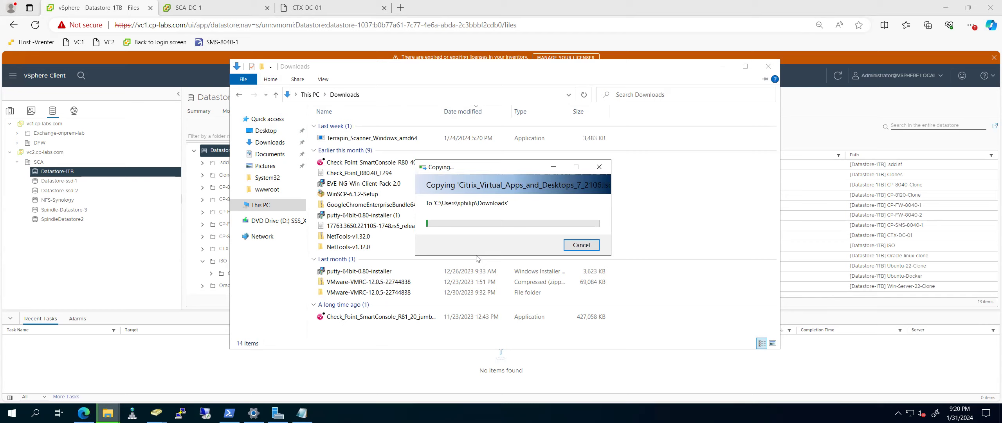
left_click(383, 375)
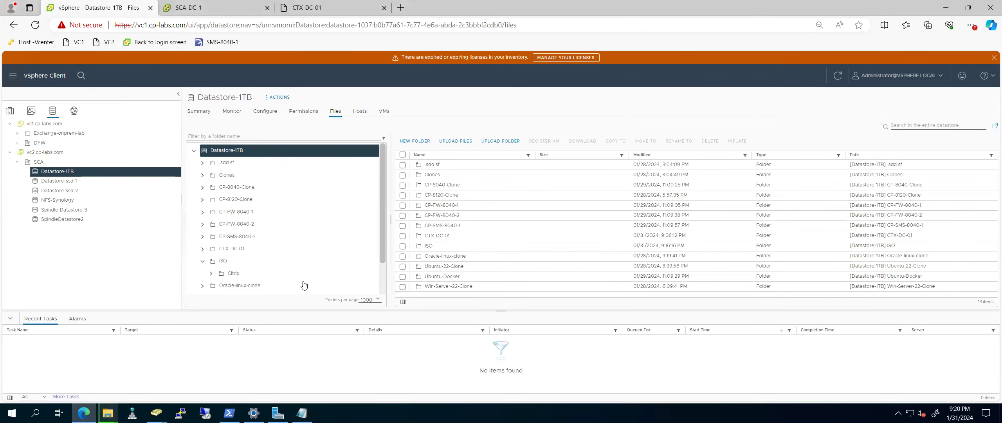
left_click(234, 274)
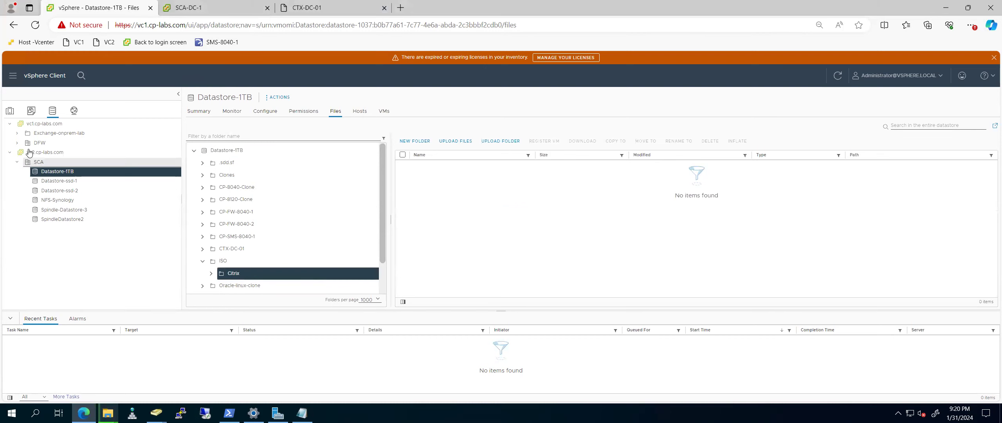
- In Hosts and Clusters, select the CTX-DC-01 virtual machine and bring up its console
left_click(10, 110)
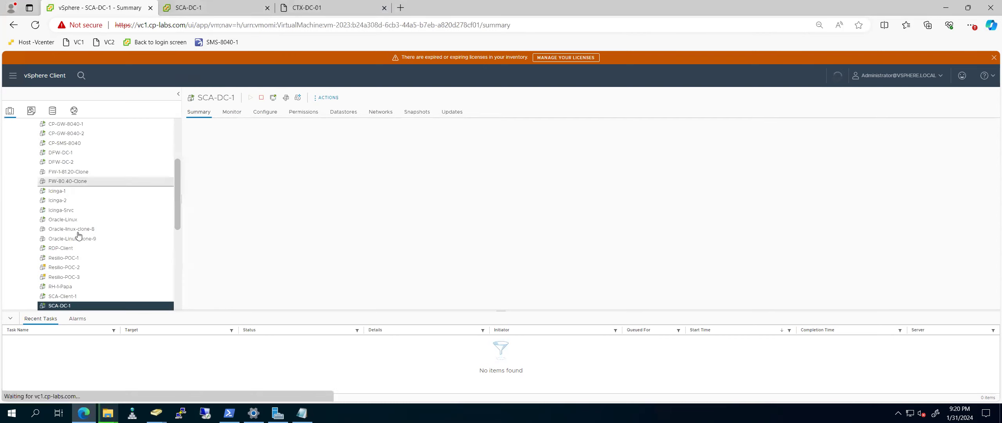
scroll(109, 275, "down", 5)
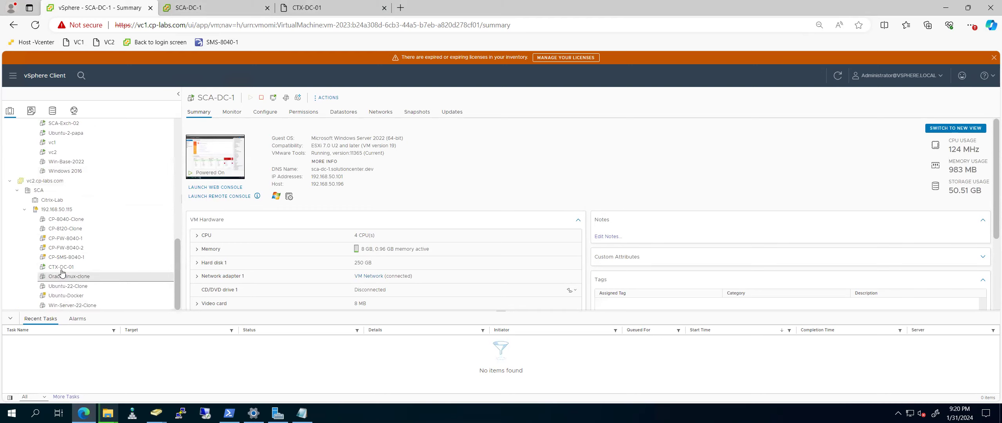
left_click(61, 267)
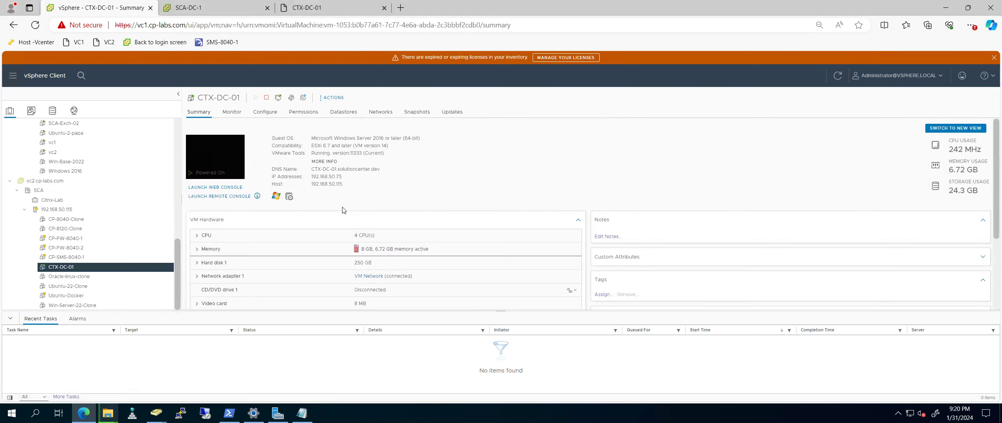
left_click(289, 100)
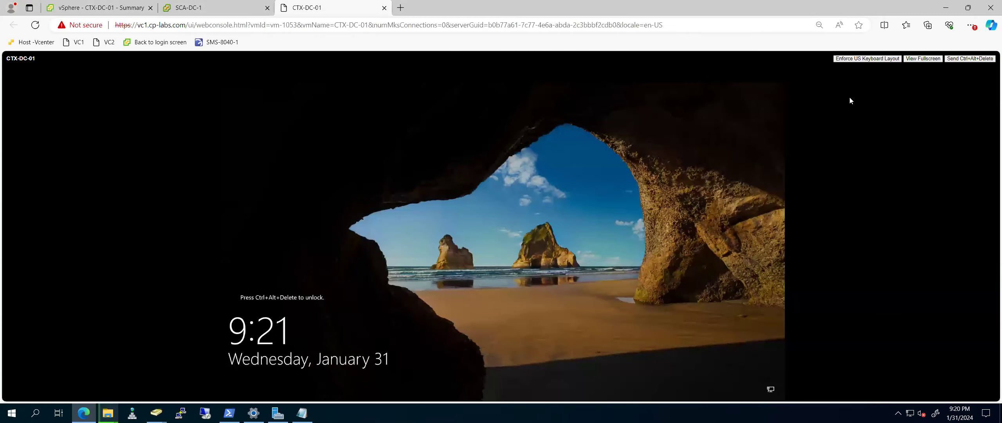
- Send Ctrl+Alt+Delete and sign in as Other user with a SOLUTIONCENTER domain user name and password
left_click(971, 59)
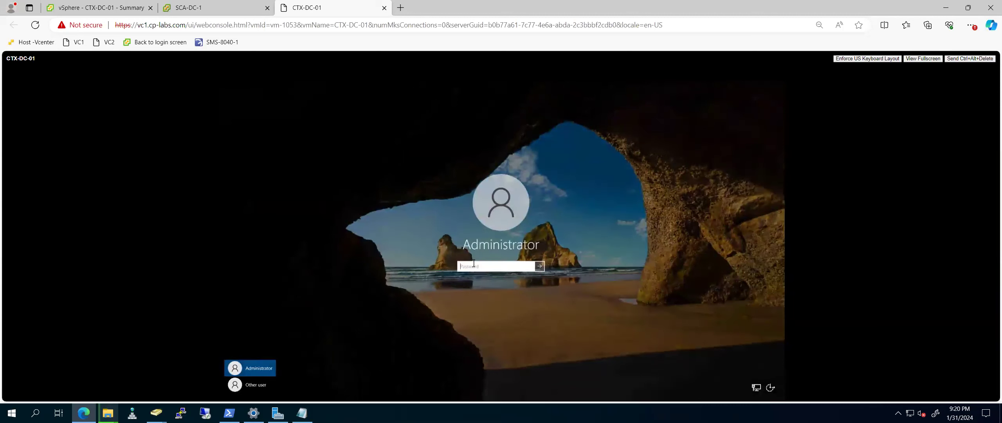
key("Down")
type("sp")
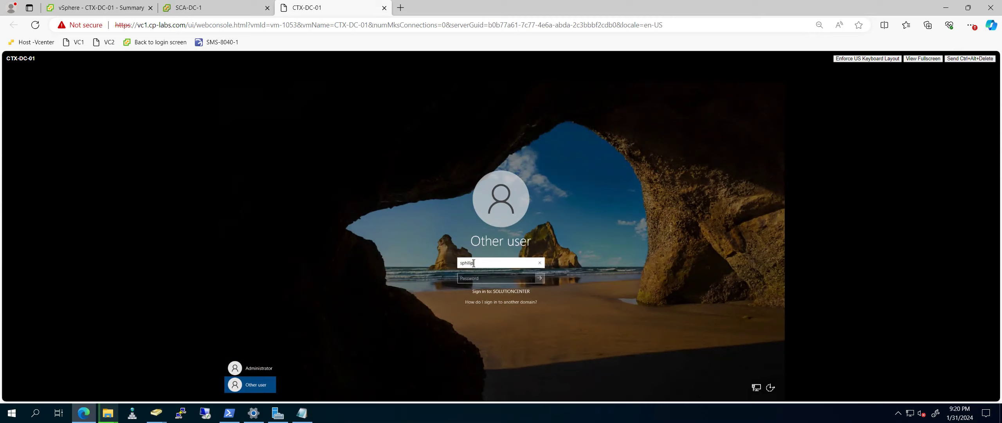
key("Tab")
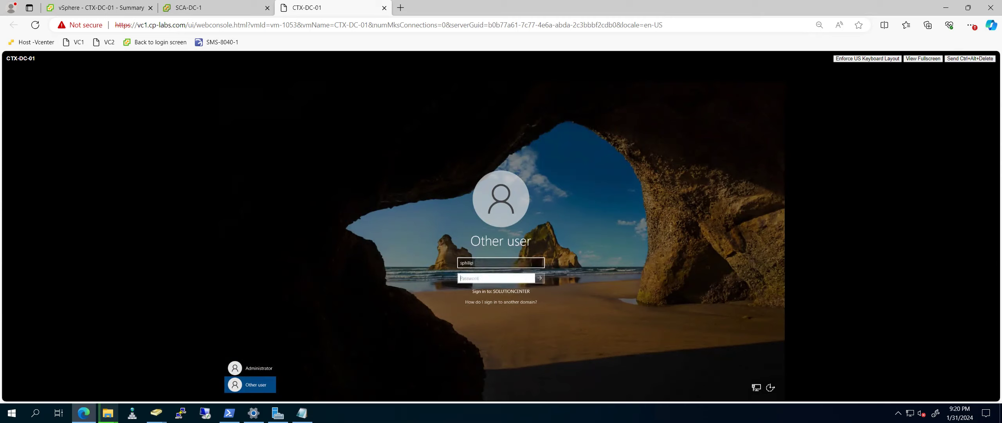
type("**********")
key("Return")
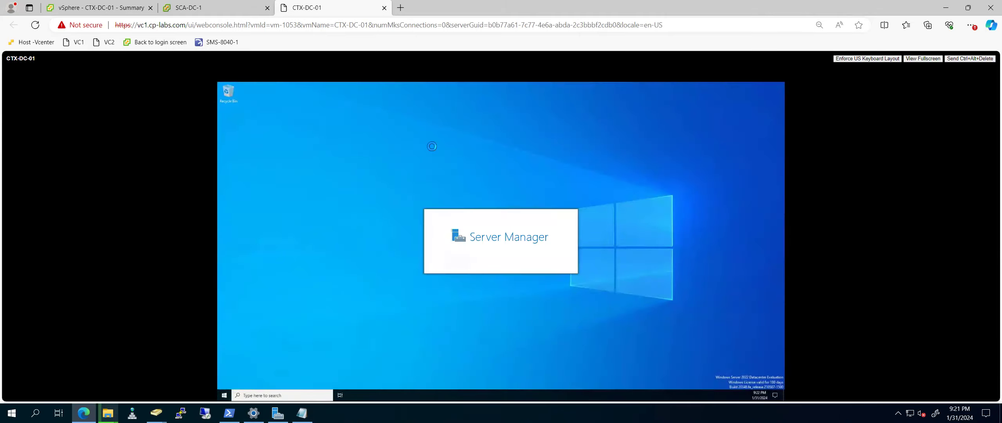
- Set the taskbar search to show only the search icon
right_click(274, 395)
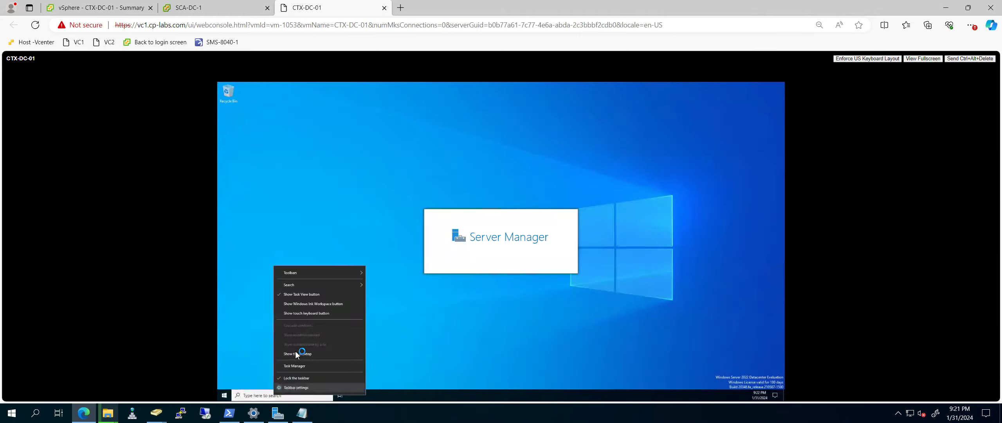
mouse_move(356, 285)
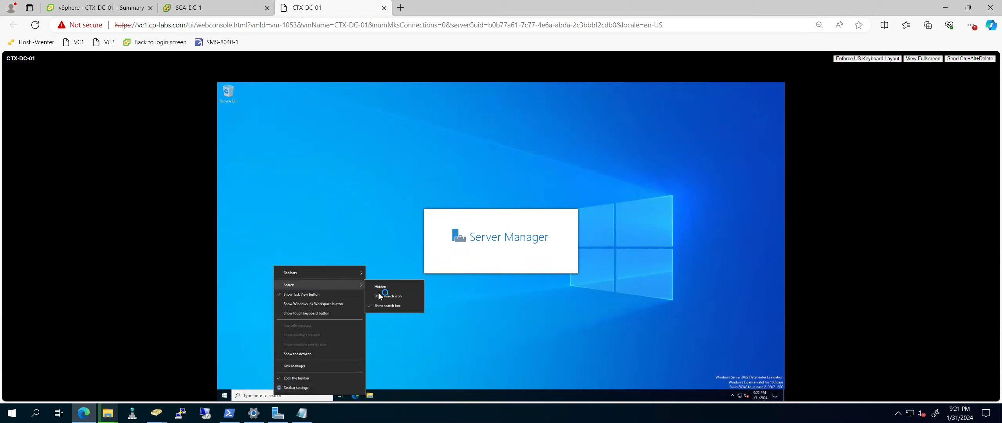
left_click(381, 295)
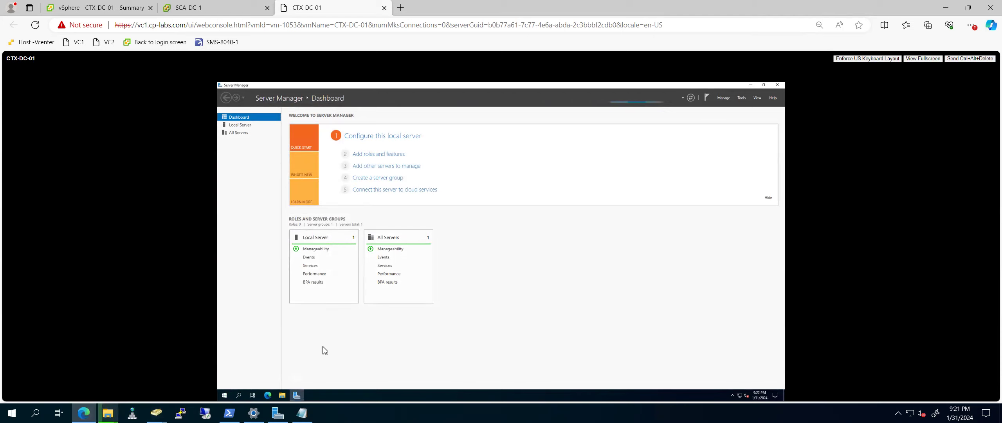
- Check the Citrix file copy progress, then view the Local Server properties showing domain solutioncenter.dev
mouse_move(107, 413)
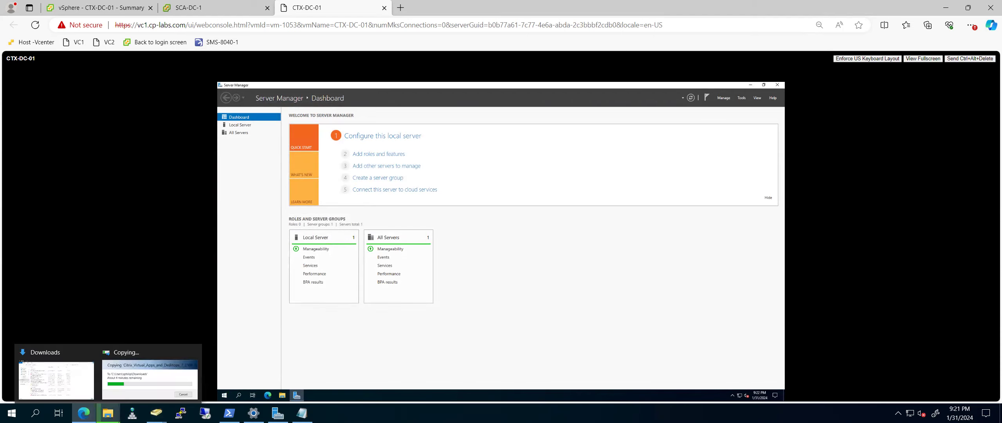
left_click(94, 392)
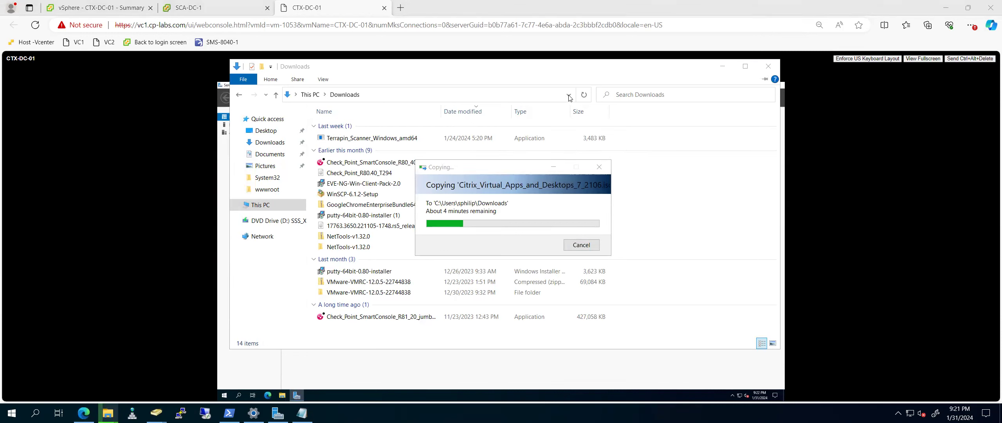
left_click(360, 363)
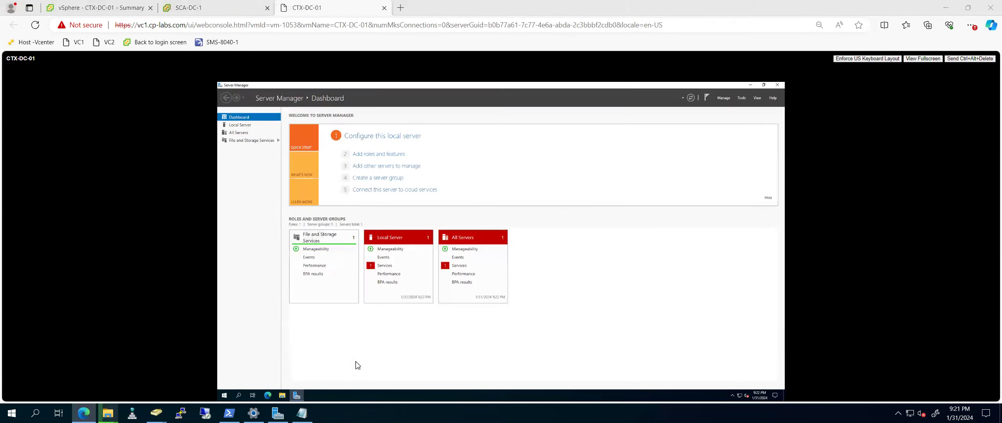
left_click(239, 125)
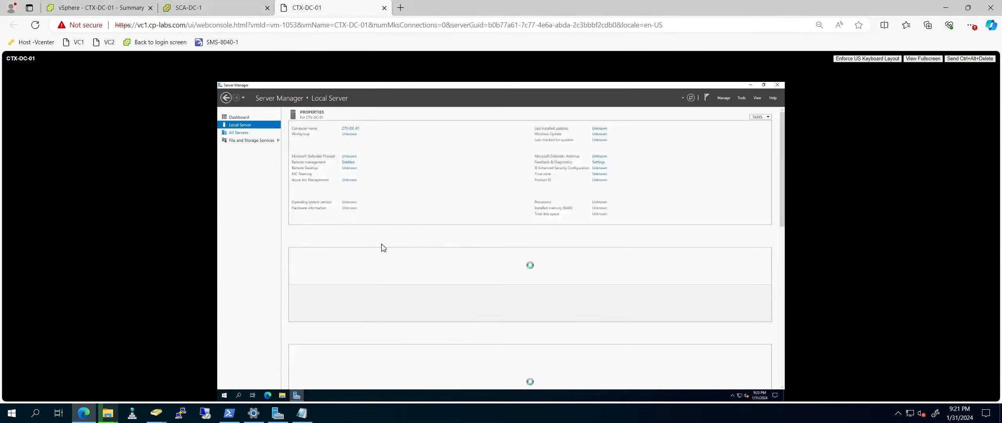
- Toggle the console full screen on and off, then open a new File Explorer window
left_click(932, 60)
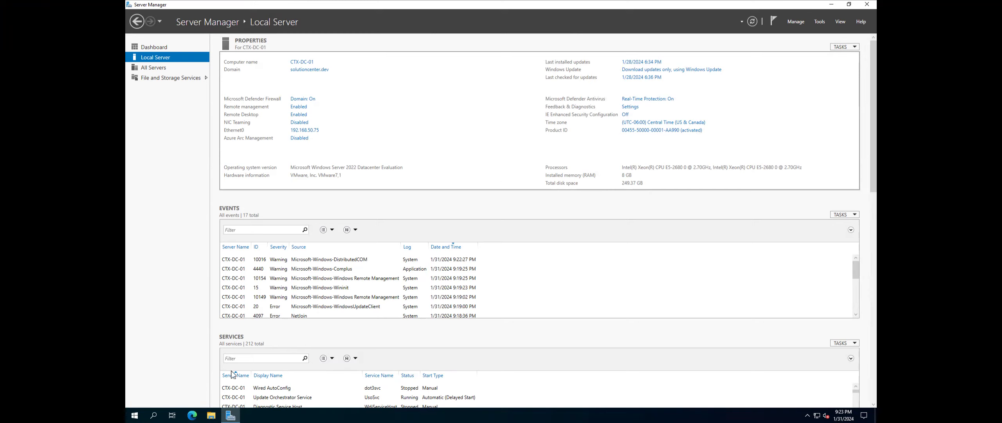
left_click(500, 40)
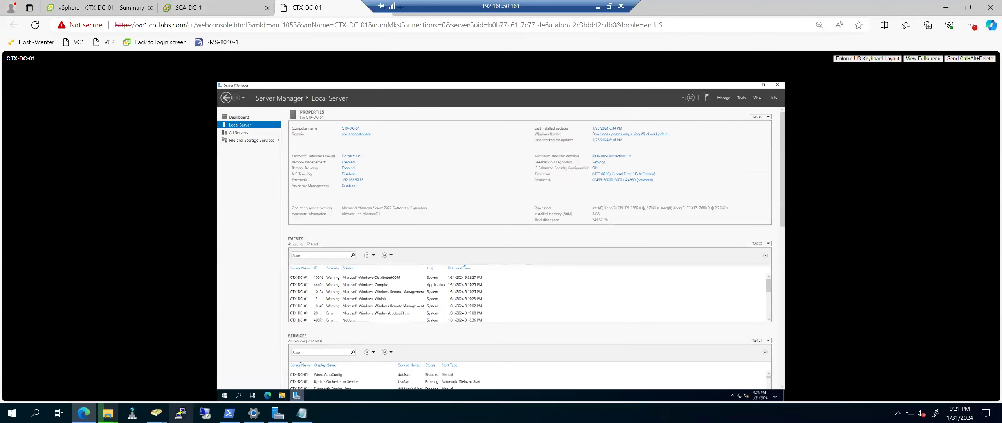
mouse_move(108, 413)
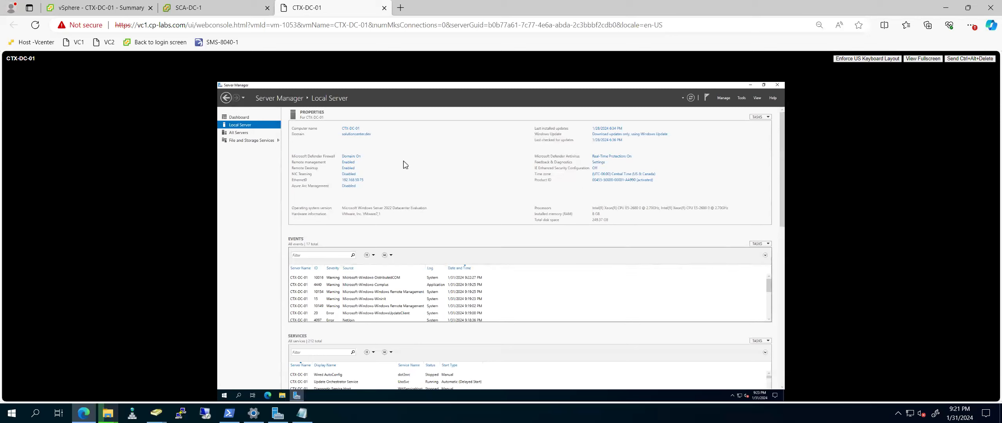
left_click(281, 396)
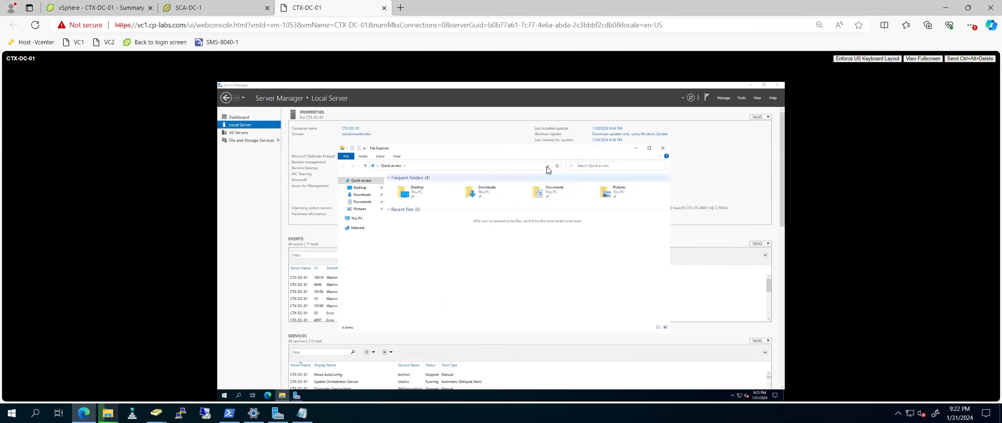
- Browse to \\192.168.50.248\ and enter the domain user name in the network credentials prompt
left_click(549, 166)
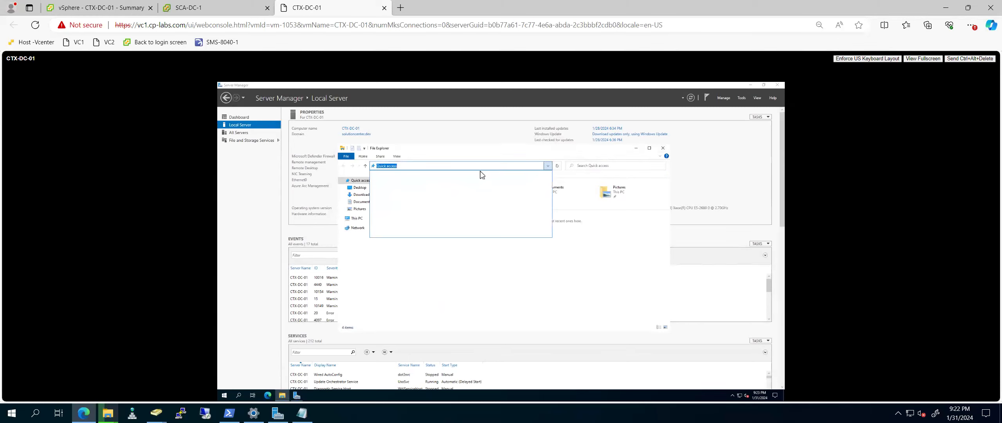
type("\\")
type("\\192.168.50.248")
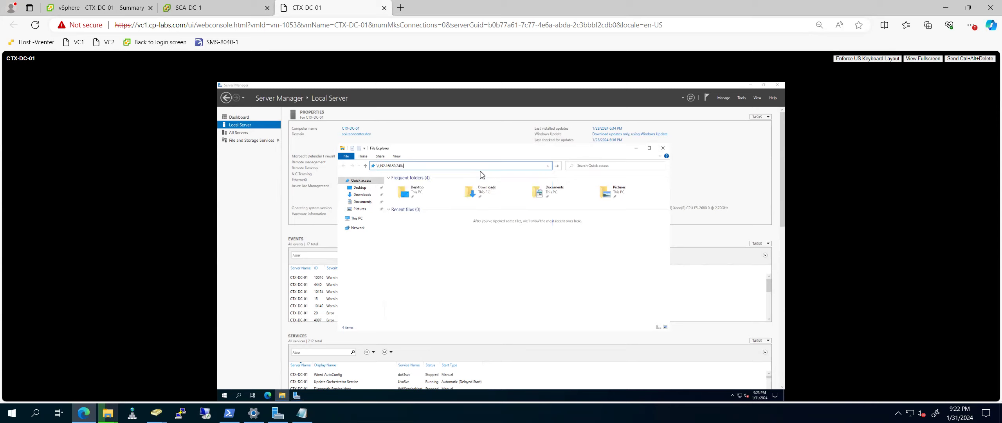
key("Return")
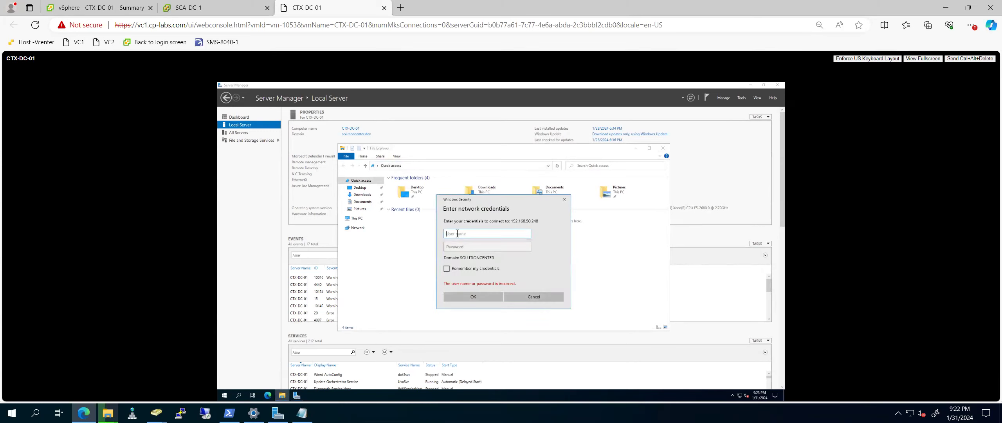
key("Tab")
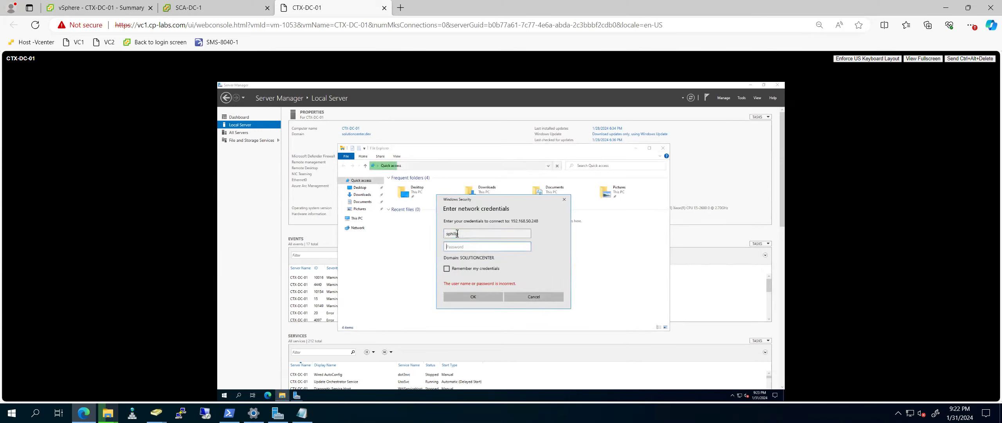